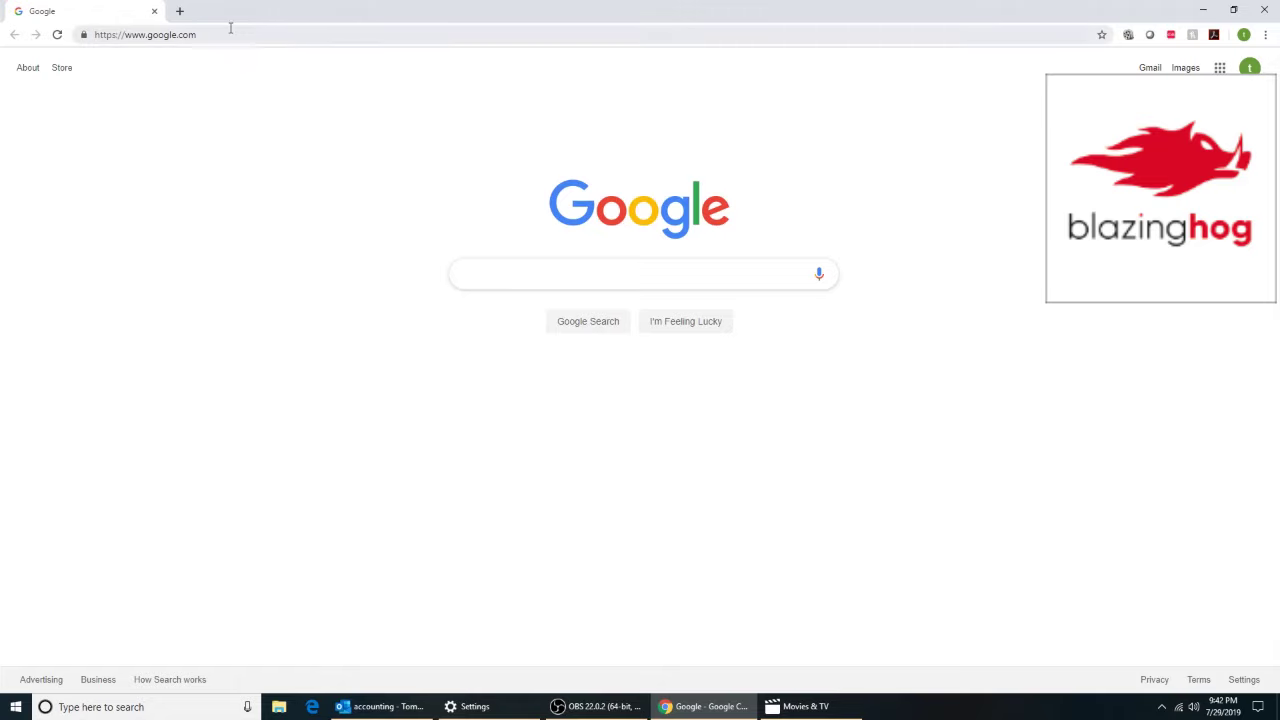
Step: Open a new Chrome tab and launch the New Cell Mapper shortcut to load the coverage map
left_click(180, 11)
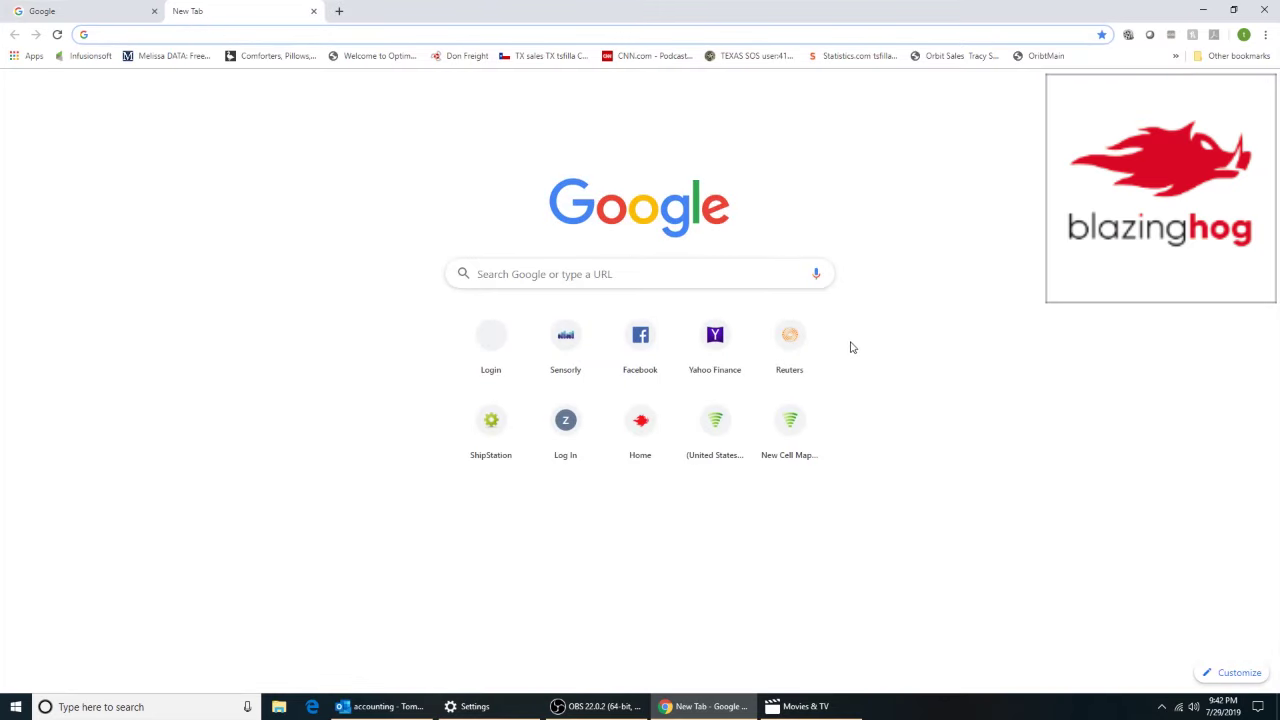
left_click(798, 431)
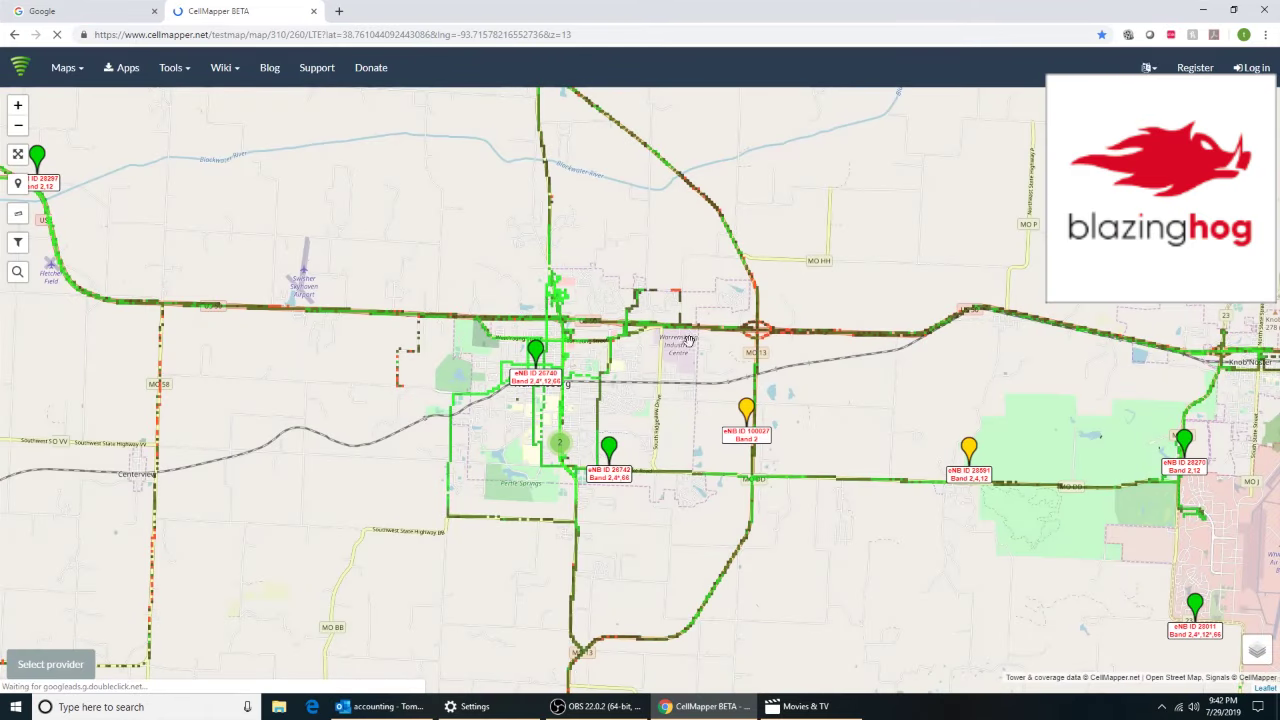
Step: Trim the page address to cellmapper.net/testmap and load the plain Colorado overview
left_click(595, 38)
left_click(594, 38)
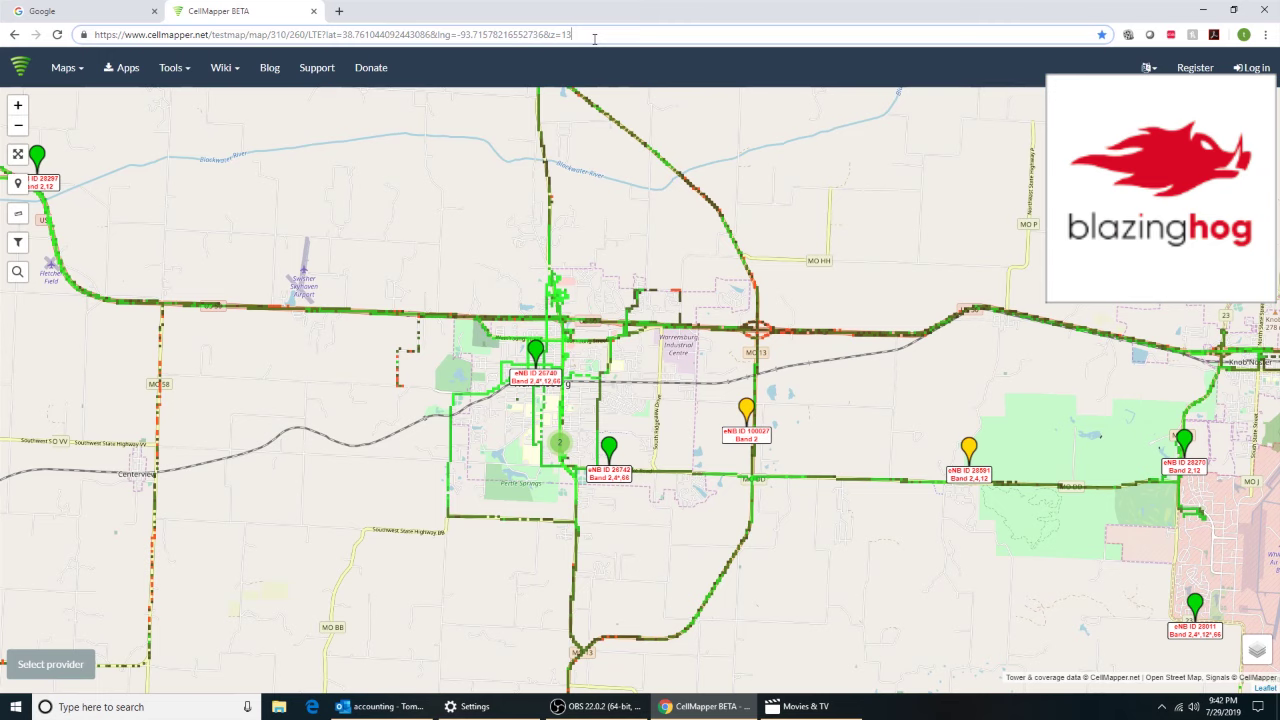
key("BackSpace")
key("BackSpace")
key("BackSpace")
key("BackSpace")
key("BackSpace")
key("BackSpace")
key("BackSpace")
key("BackSpace")
key("BackSpace")
key("BackSpace")
key("BackSpace")
key("BackSpace")
key("BackSpace")
key("BackSpace")
key("BackSpace")
key("BackSpace")
key("BackSpace")
key("BackSpace")
key("BackSpace")
key("BackSpace")
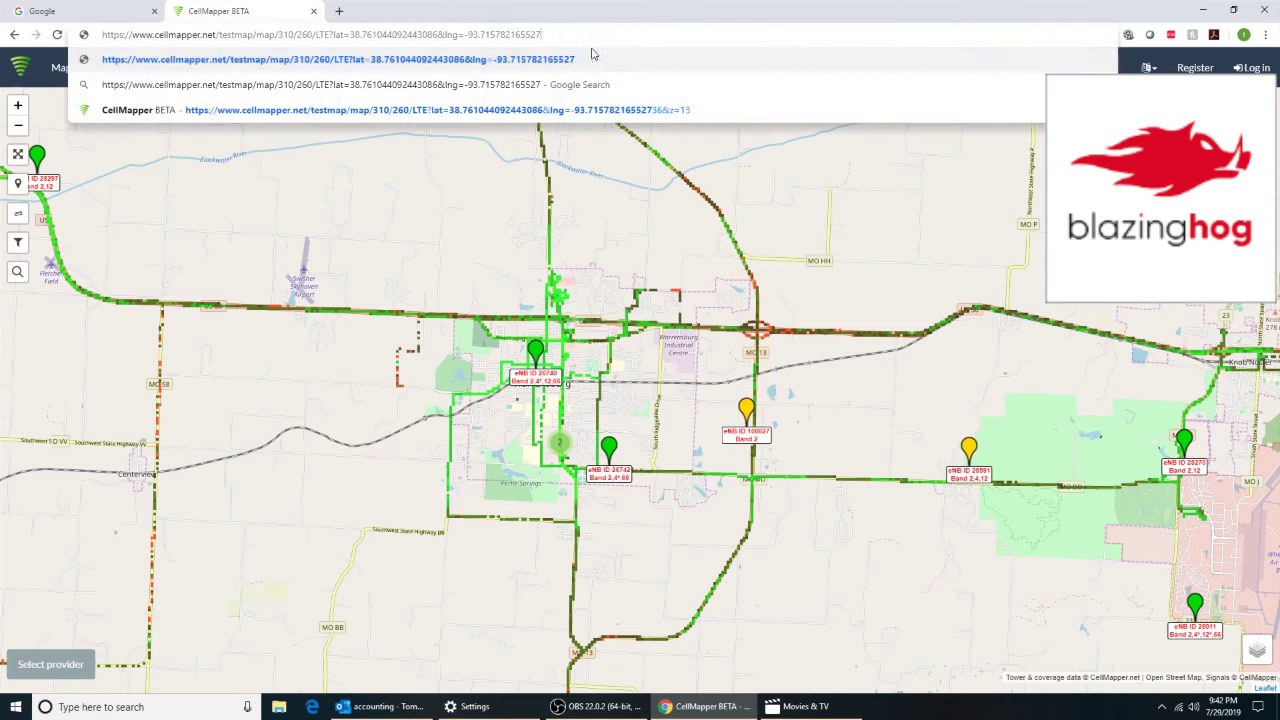
key("BackSpace")
key("BackSpace")
key("BackSpace")
key("BackSpace")
key("BackSpace")
key("BackSpace")
key("BackSpace")
key("BackSpace")
key("BackSpace")
key("BackSpace")
key("BackSpace")
key("BackSpace")
key("BackSpace")
key("BackSpace")
key("BackSpace")
key("BackSpace")
key("BackSpace")
key("BackSpace")
key("BackSpace")
key("BackSpace")
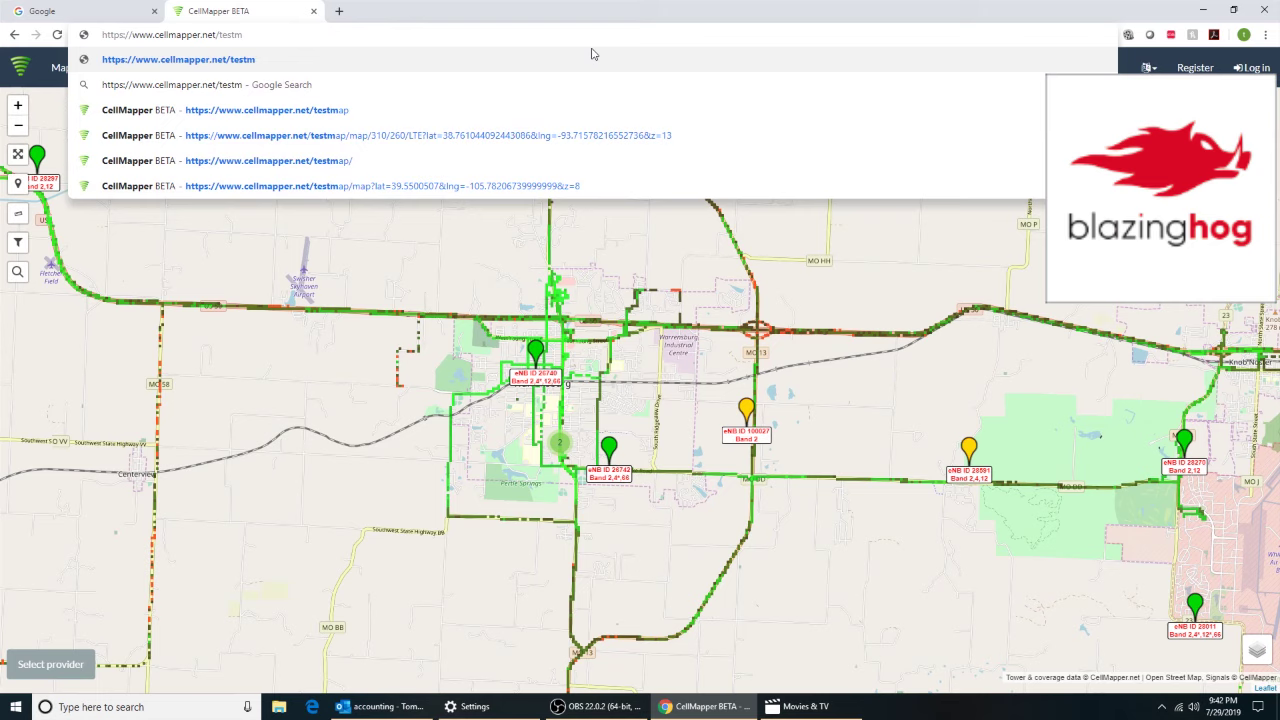
type("ap")
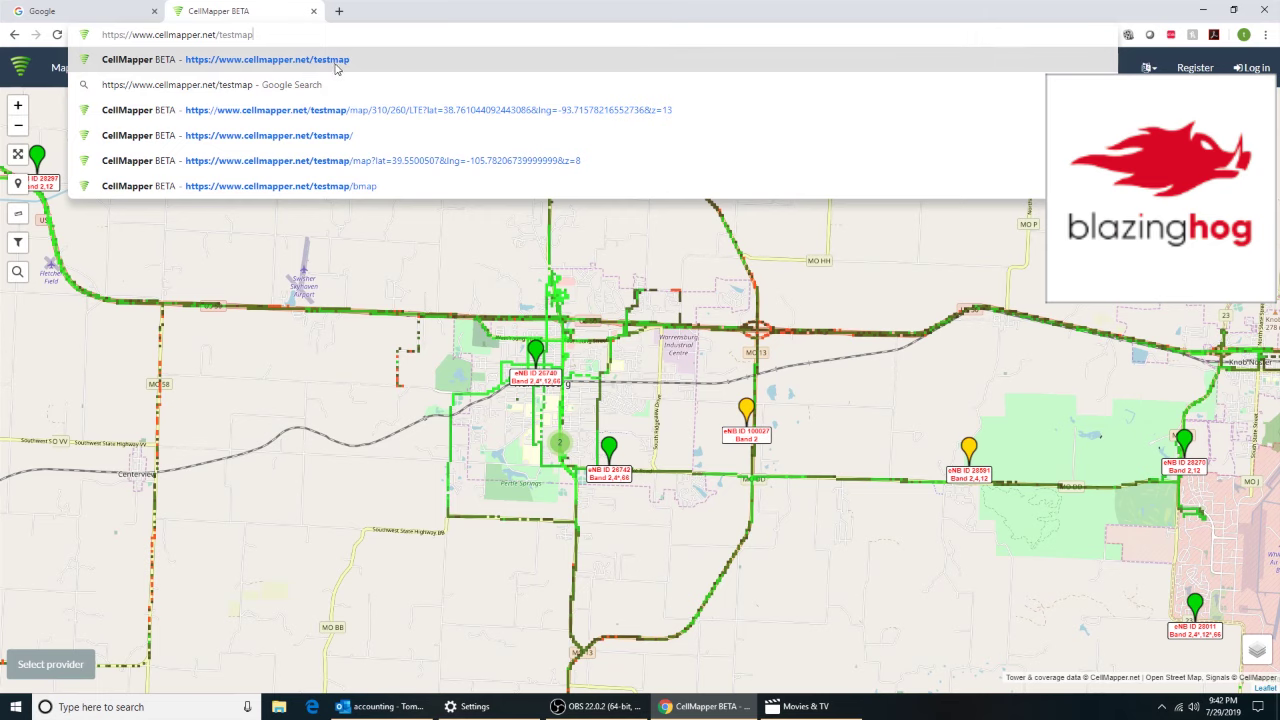
key("Return")
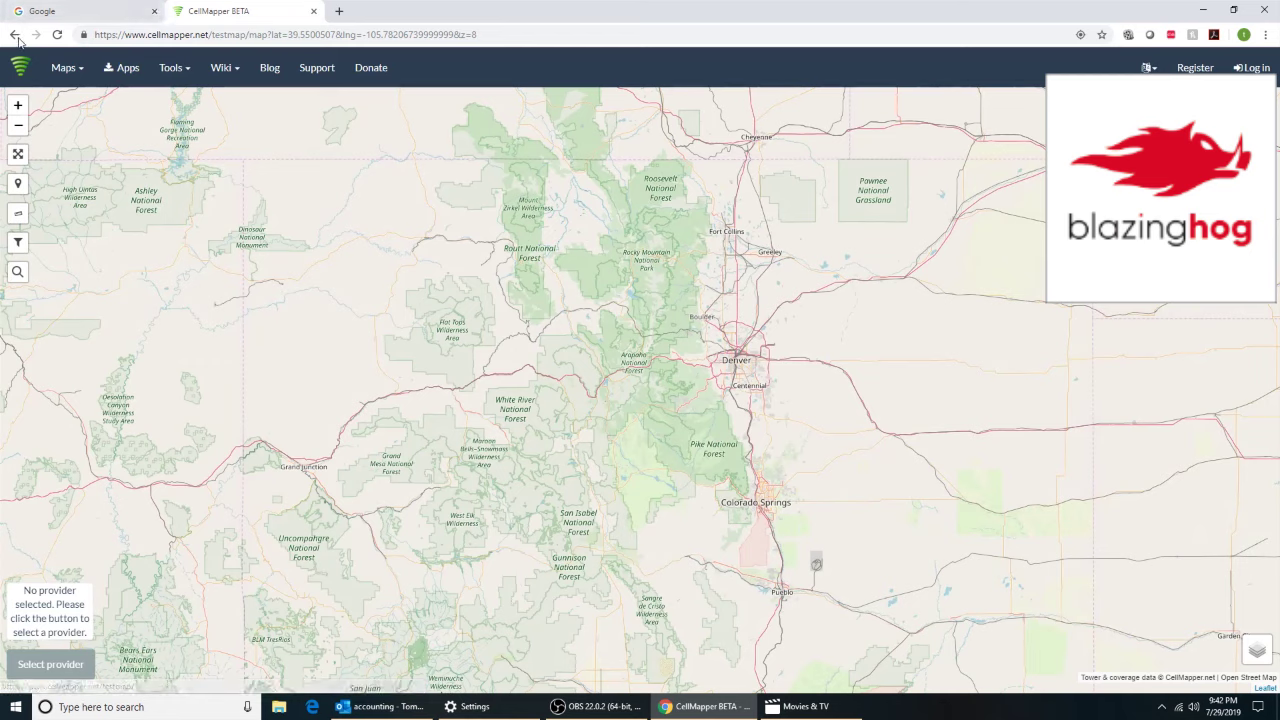
Step: Switch the map type from Open Street Map to Bing map and bring up the address search
left_click(84, 70)
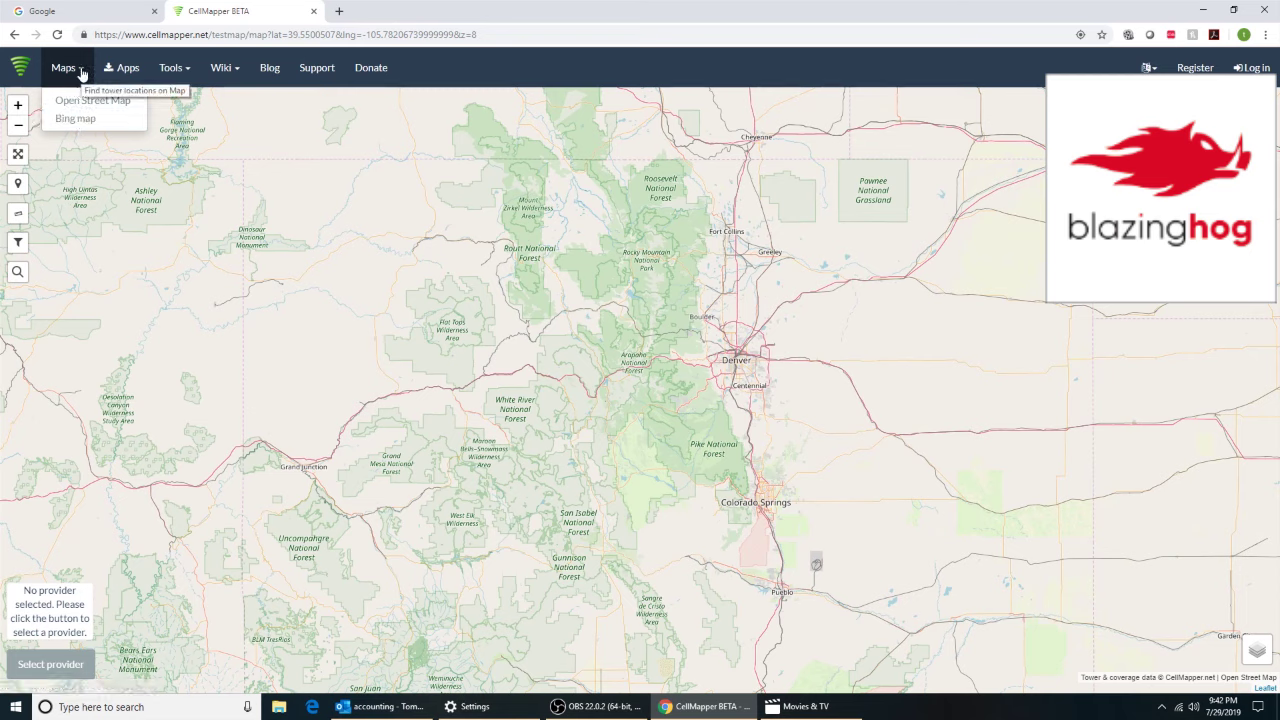
left_click(85, 70)
left_click(84, 70)
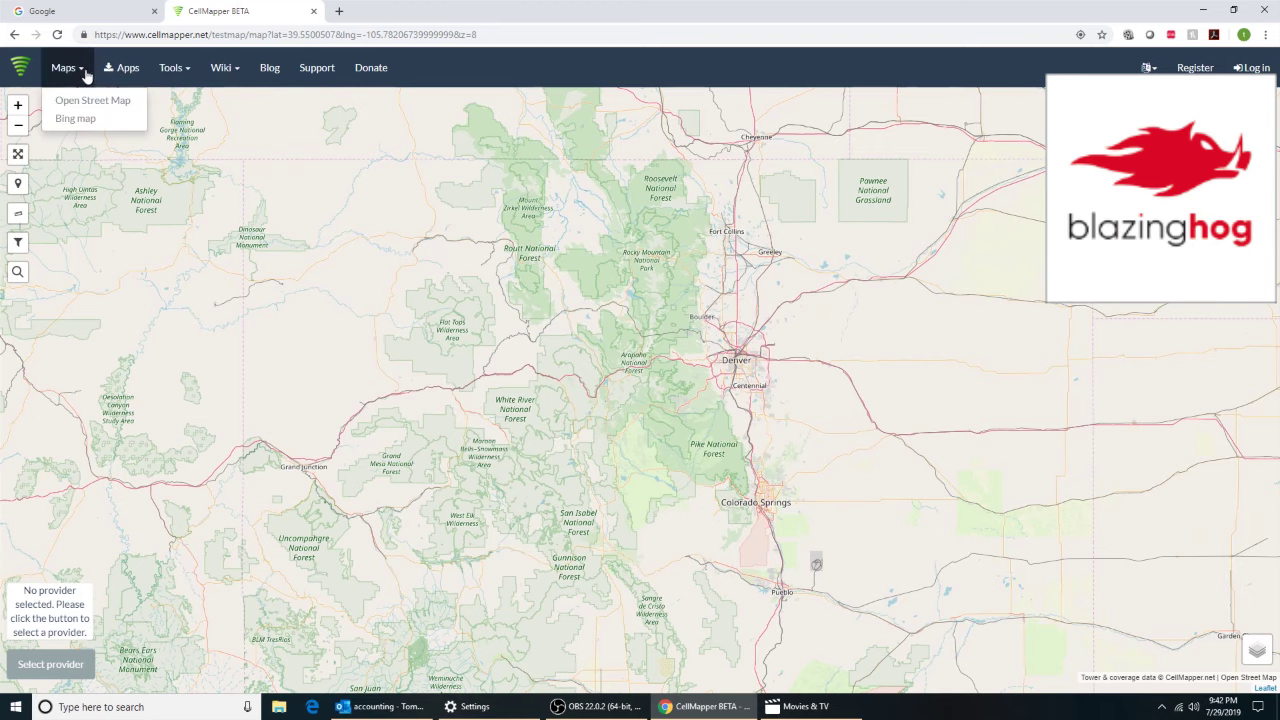
left_click(102, 119)
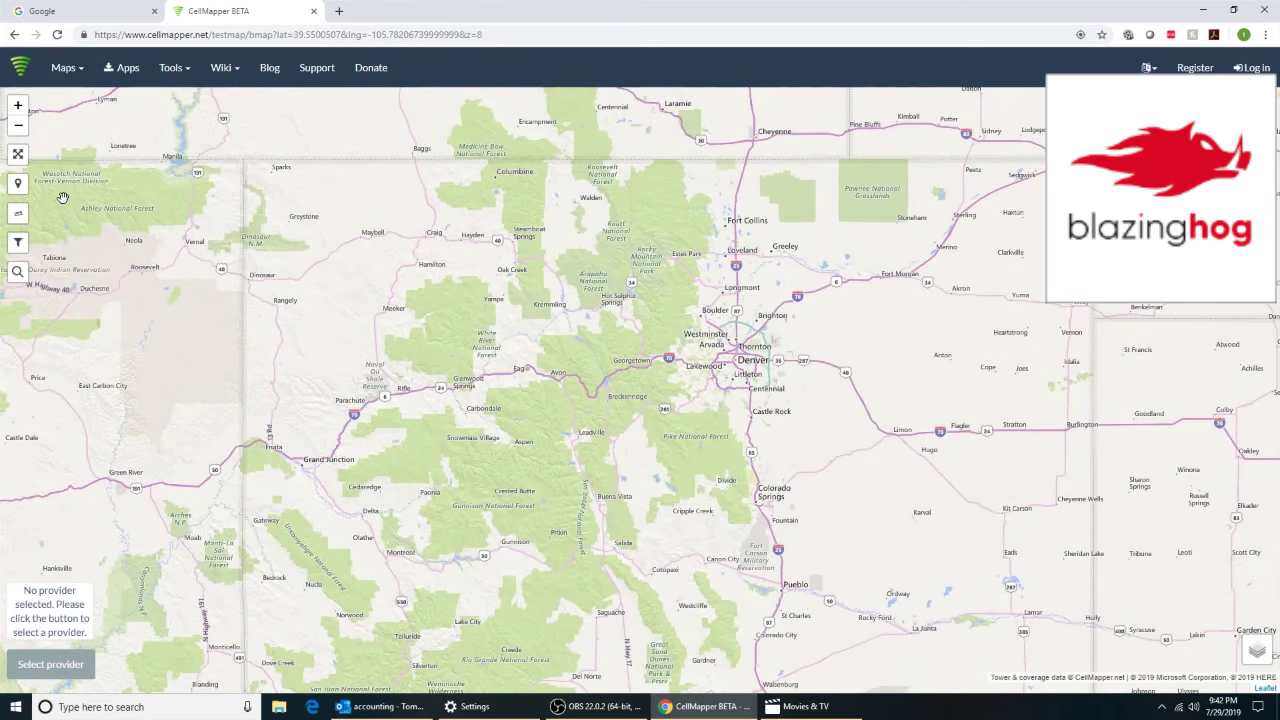
left_click(18, 271)
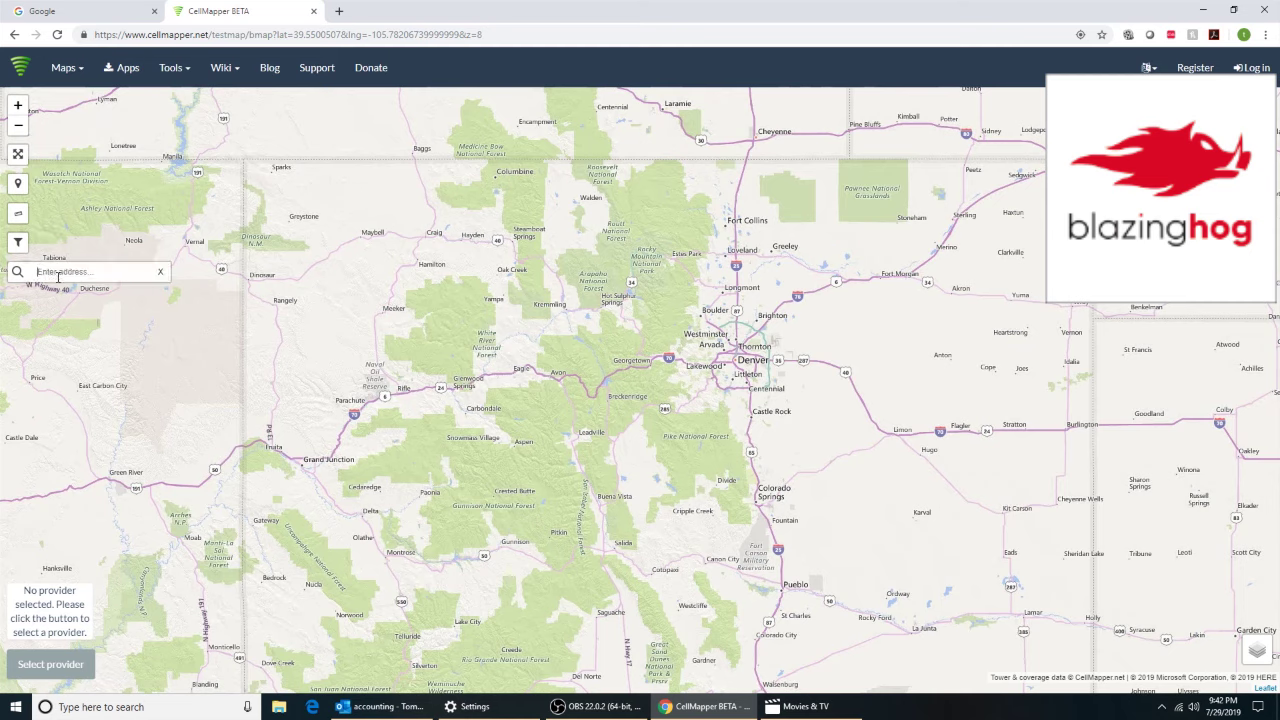
Step: Paste the Goodland, KS address, jump to its suggestion, then zoom out and pan to show Goodland
key("ctrl+v")
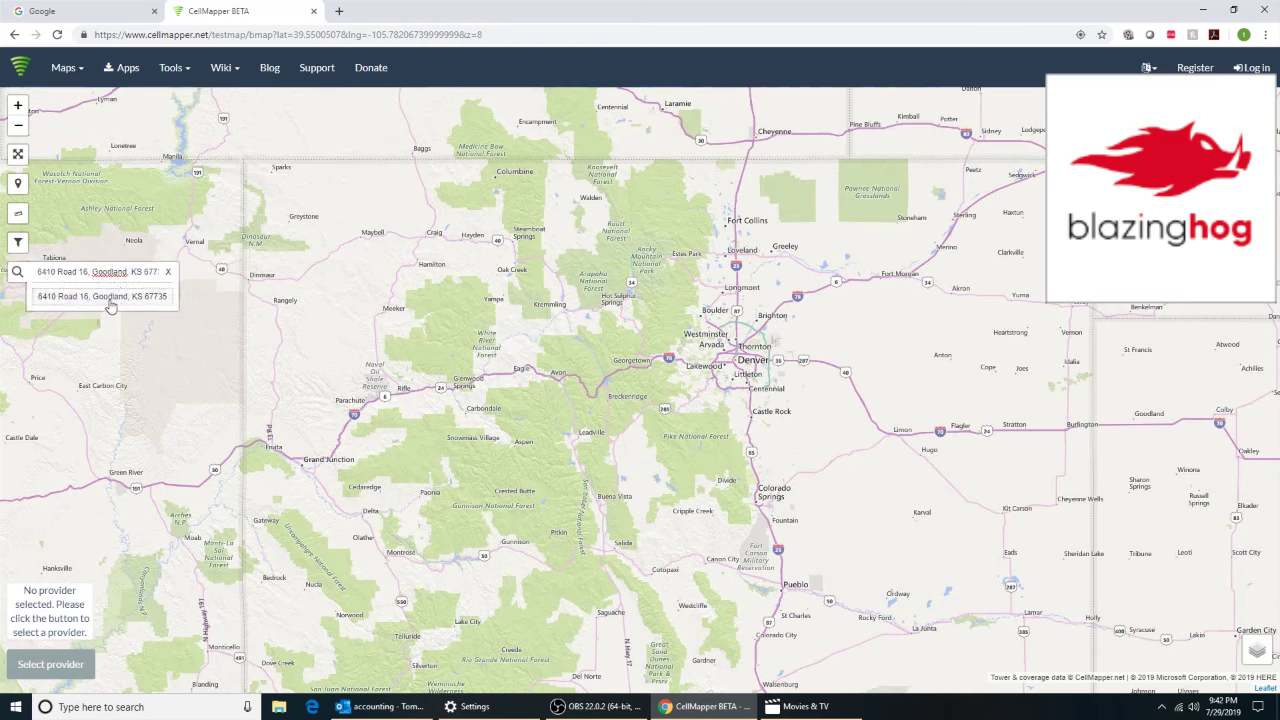
left_click(110, 305)
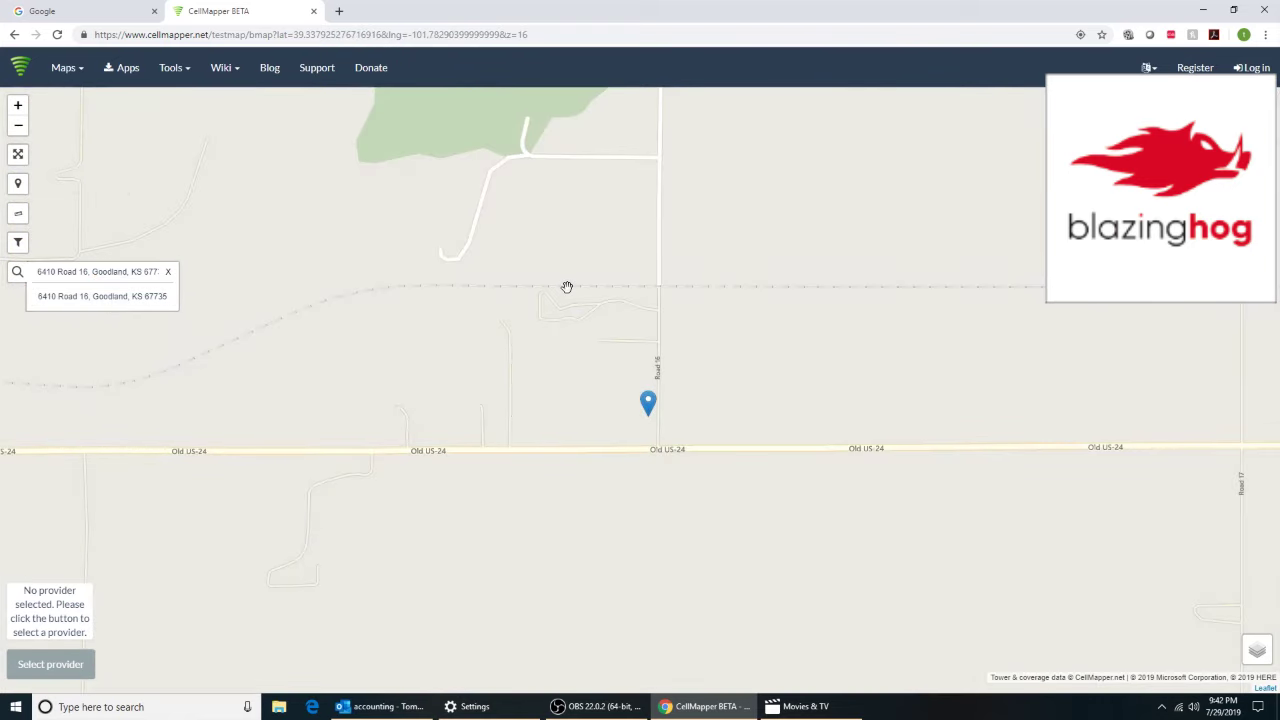
scroll(567, 287, "down", 1)
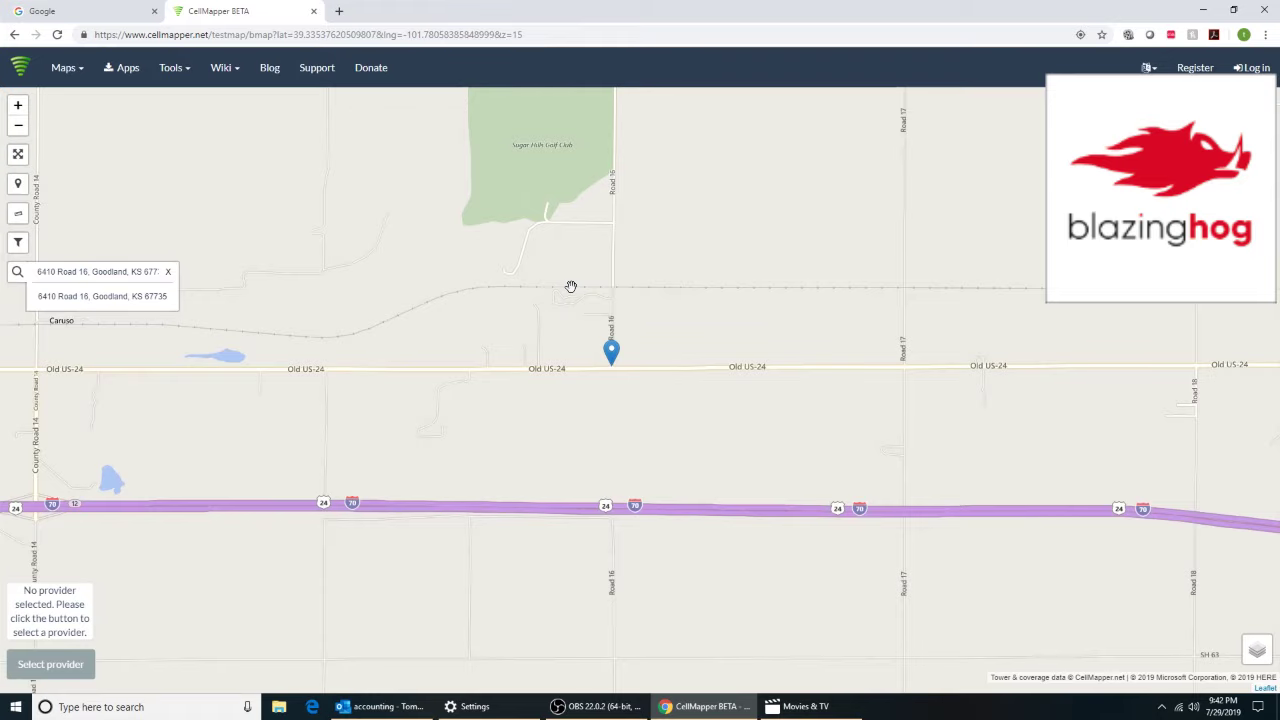
scroll(570, 287, "down", 1)
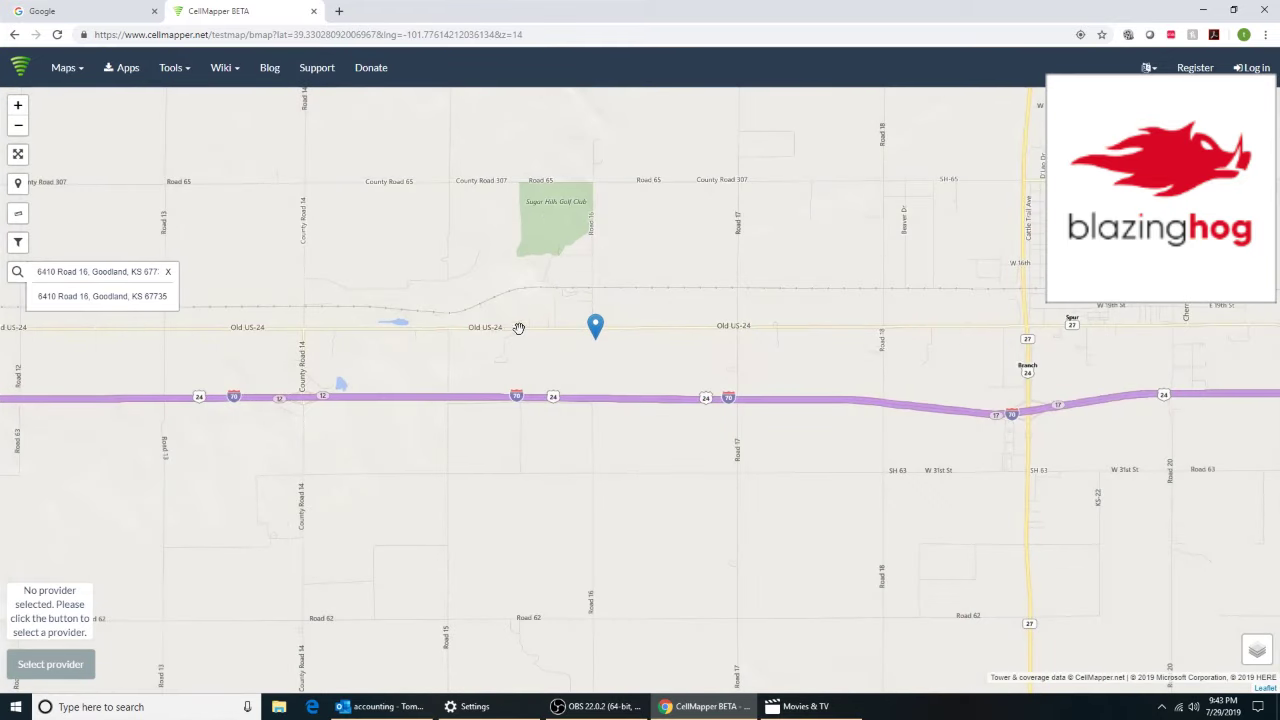
scroll(671, 326, "down", 1)
left_click_drag(650, 443, 484, 526)
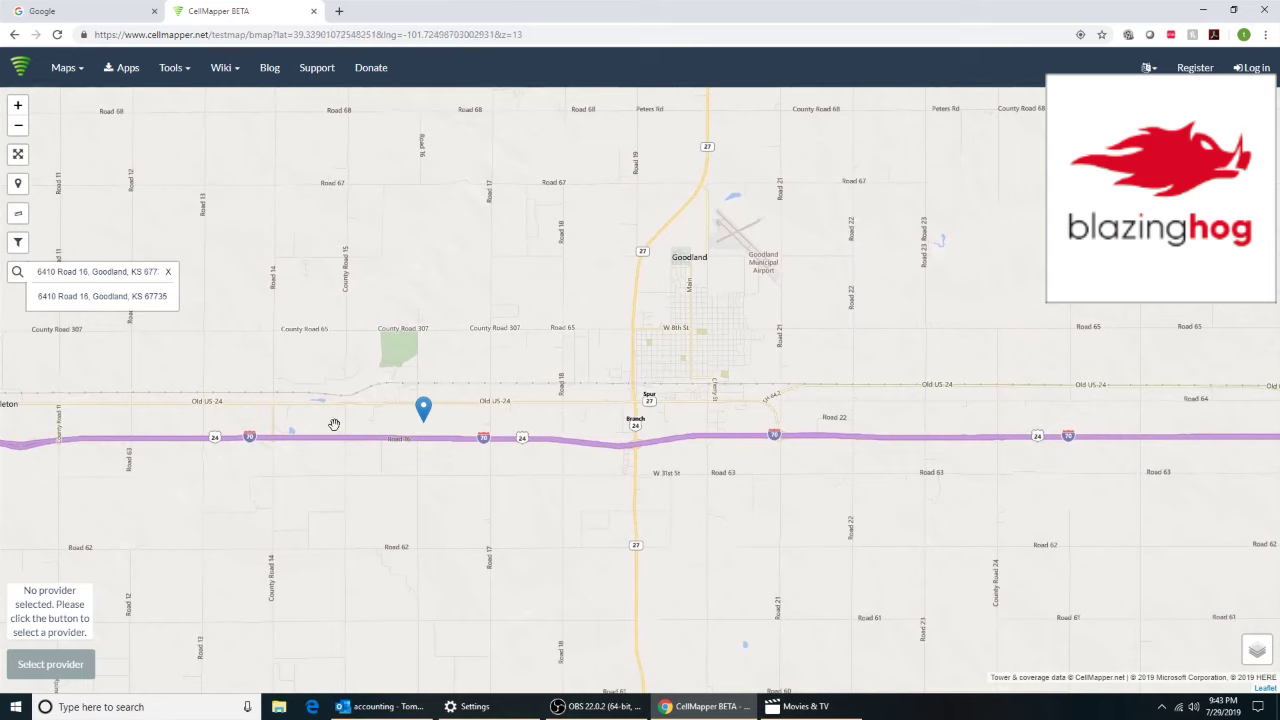
Step: Select T-Mobile USA - 310260 as the provider with LTE technology
left_click(50, 665)
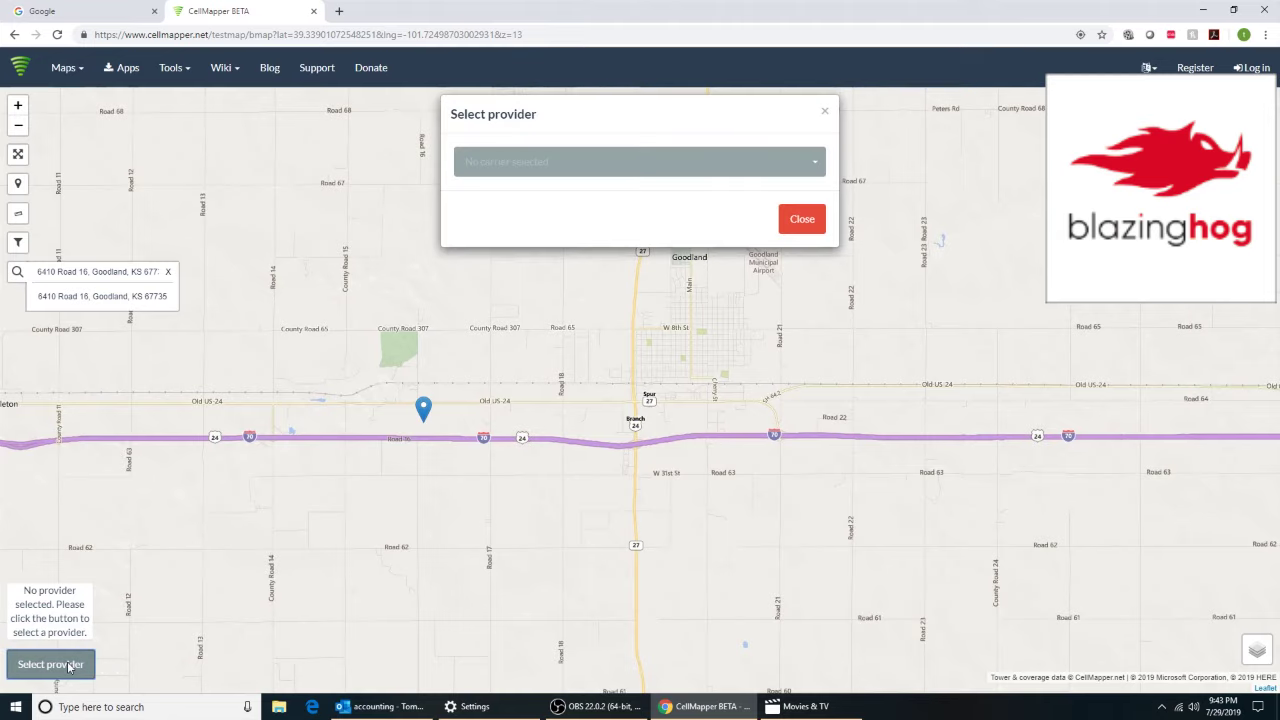
left_click(576, 162)
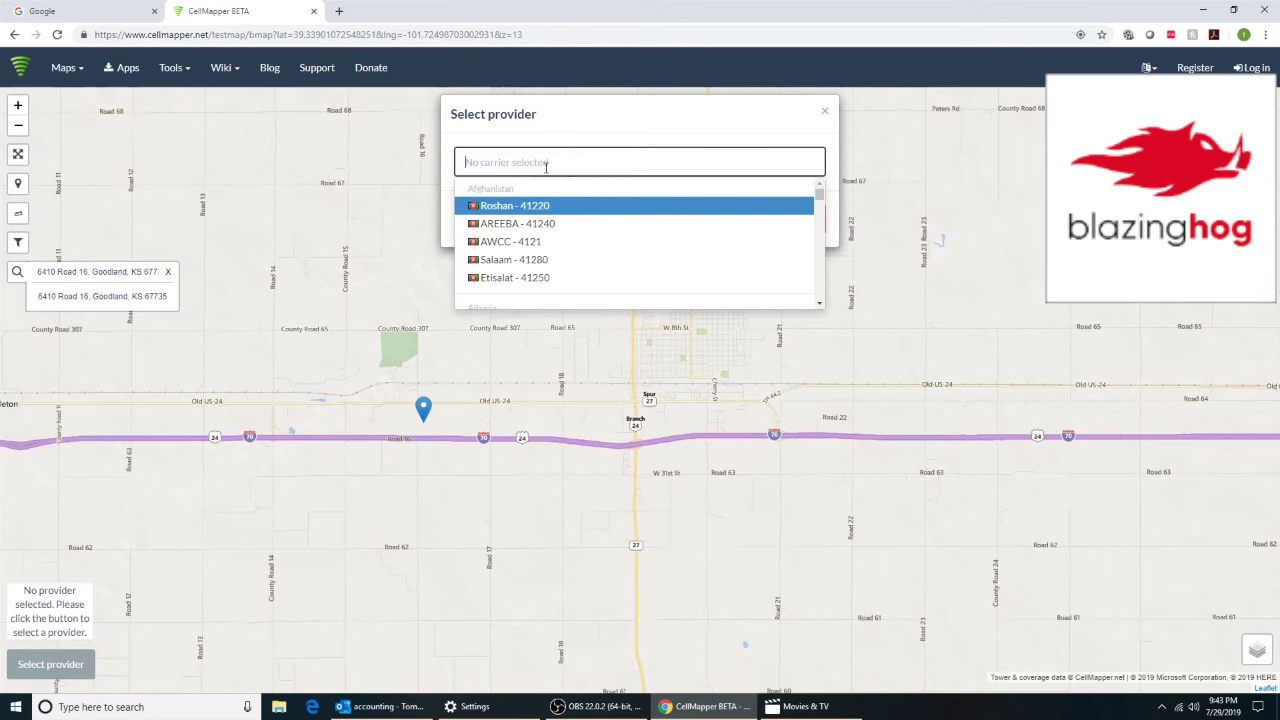
type("t-mobile")
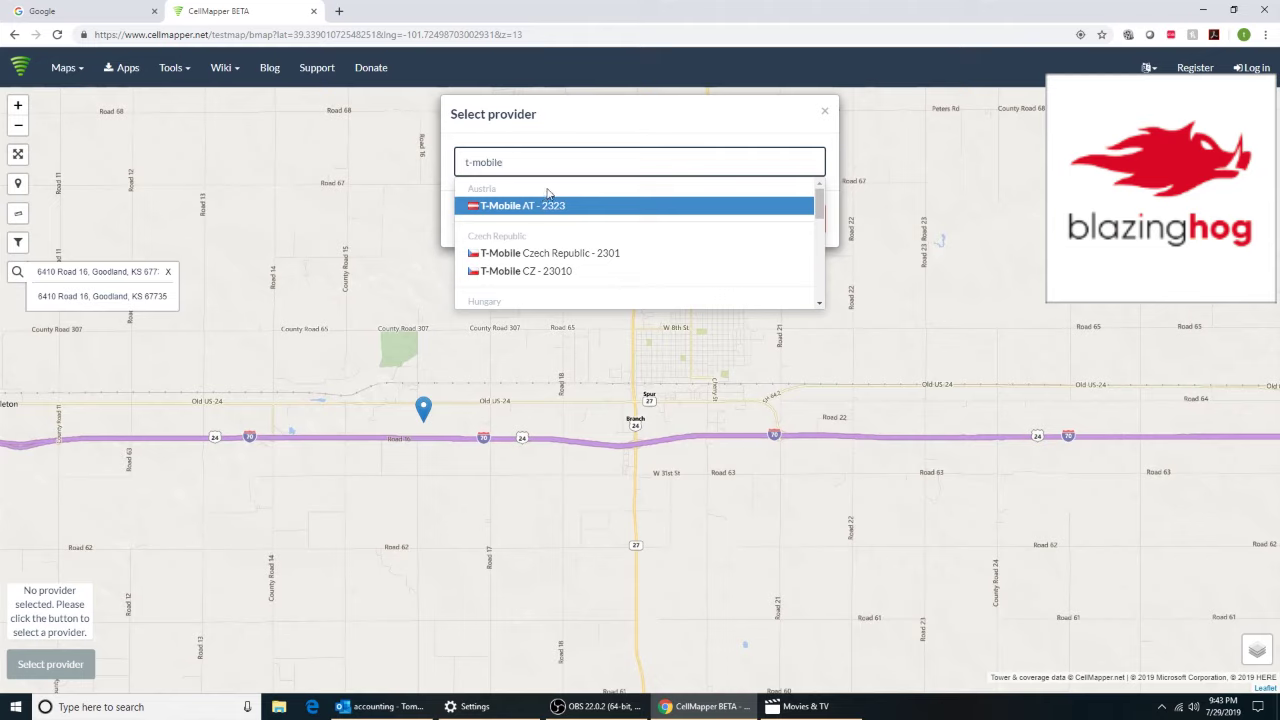
scroll(595, 250, "down", 3)
scroll(595, 245, "down", 1)
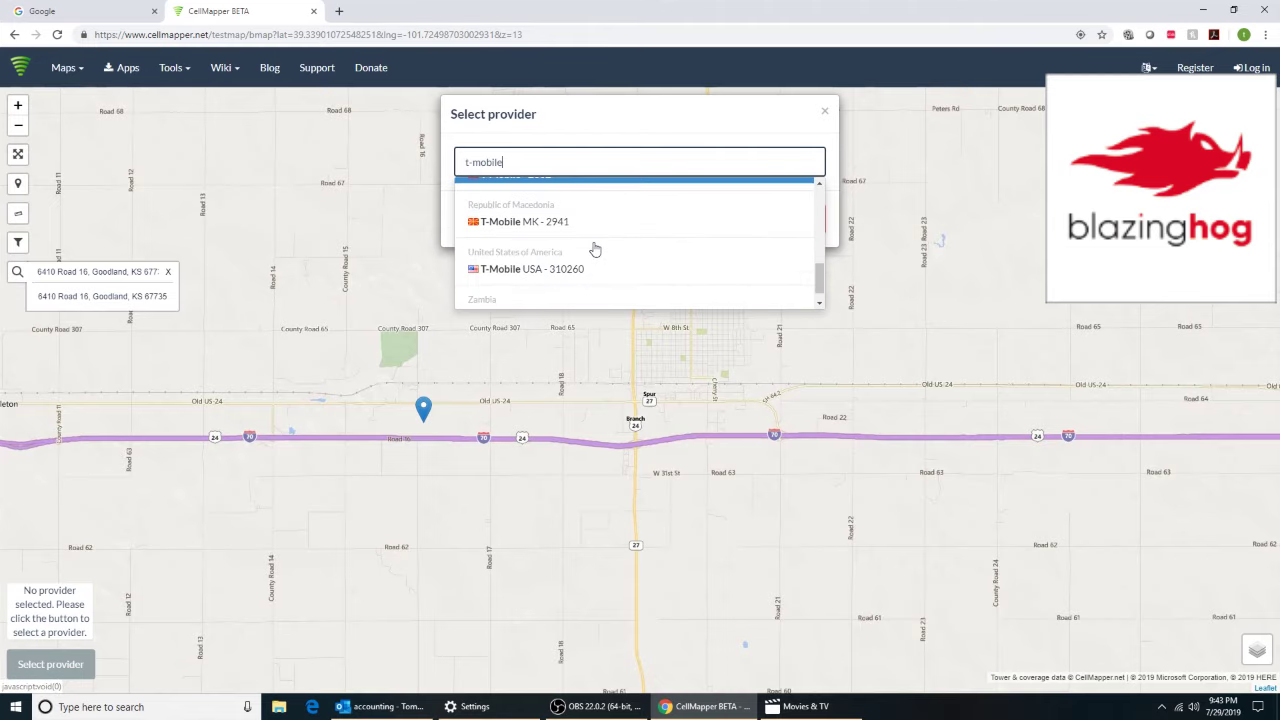
left_click(521, 270)
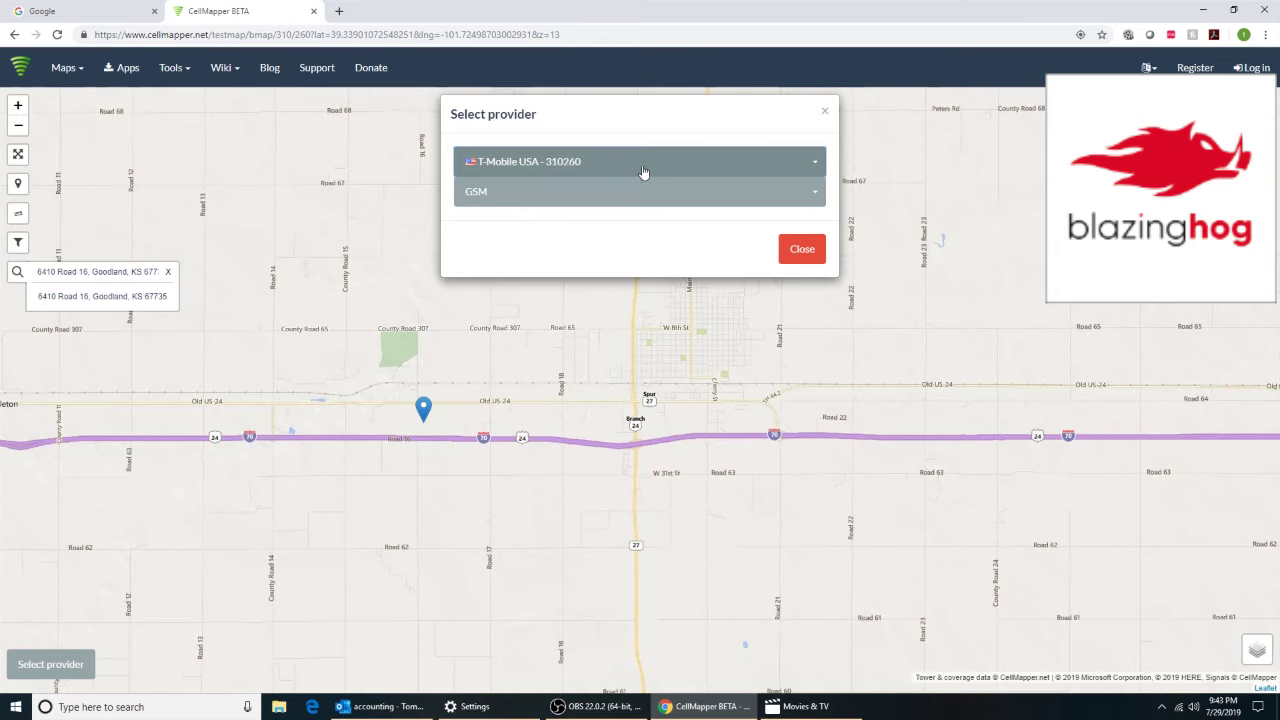
left_click(740, 194)
left_click(522, 261)
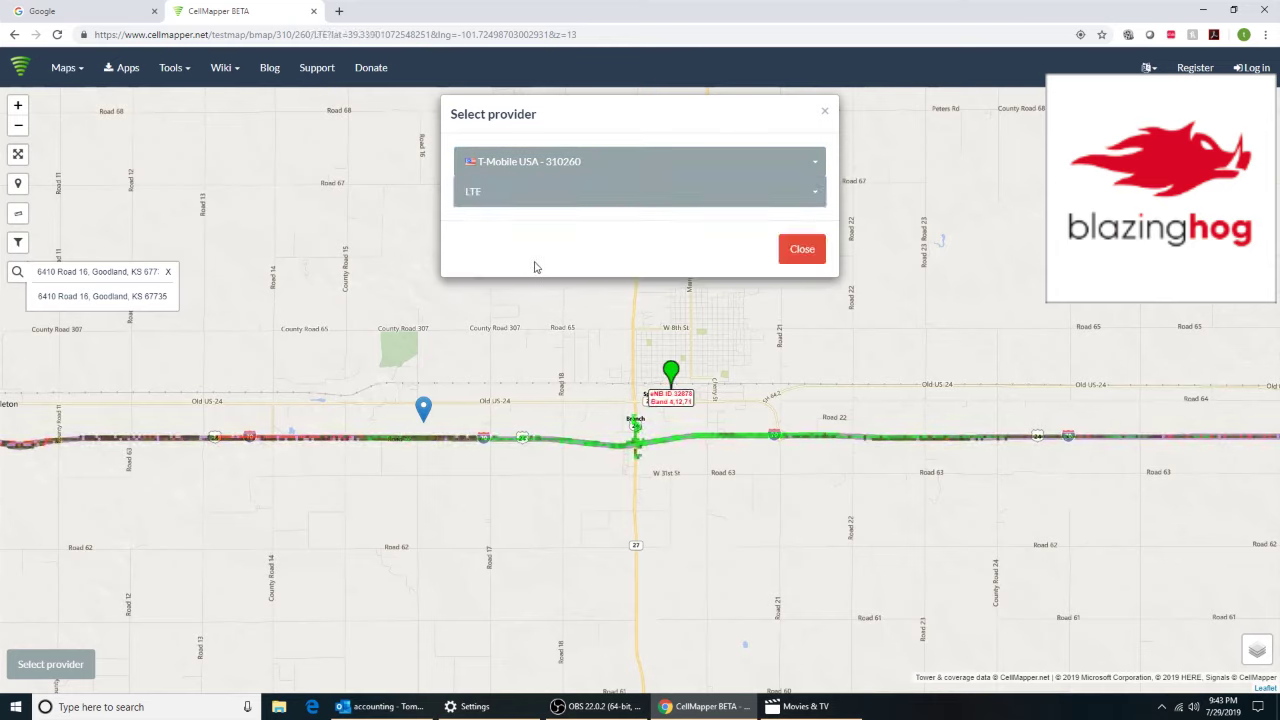
left_click(799, 250)
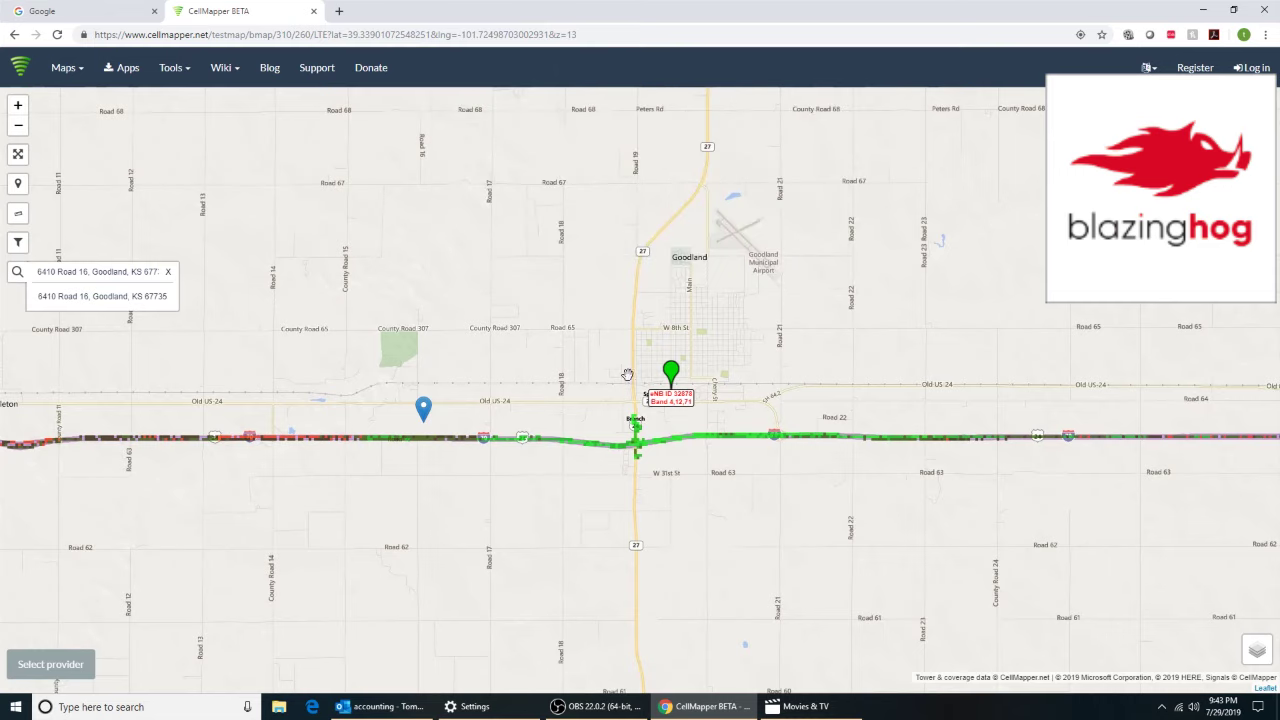
Step: Zoom in to level 14 around the address marker and turn on the distance ruler
scroll(409, 486, "down", 1)
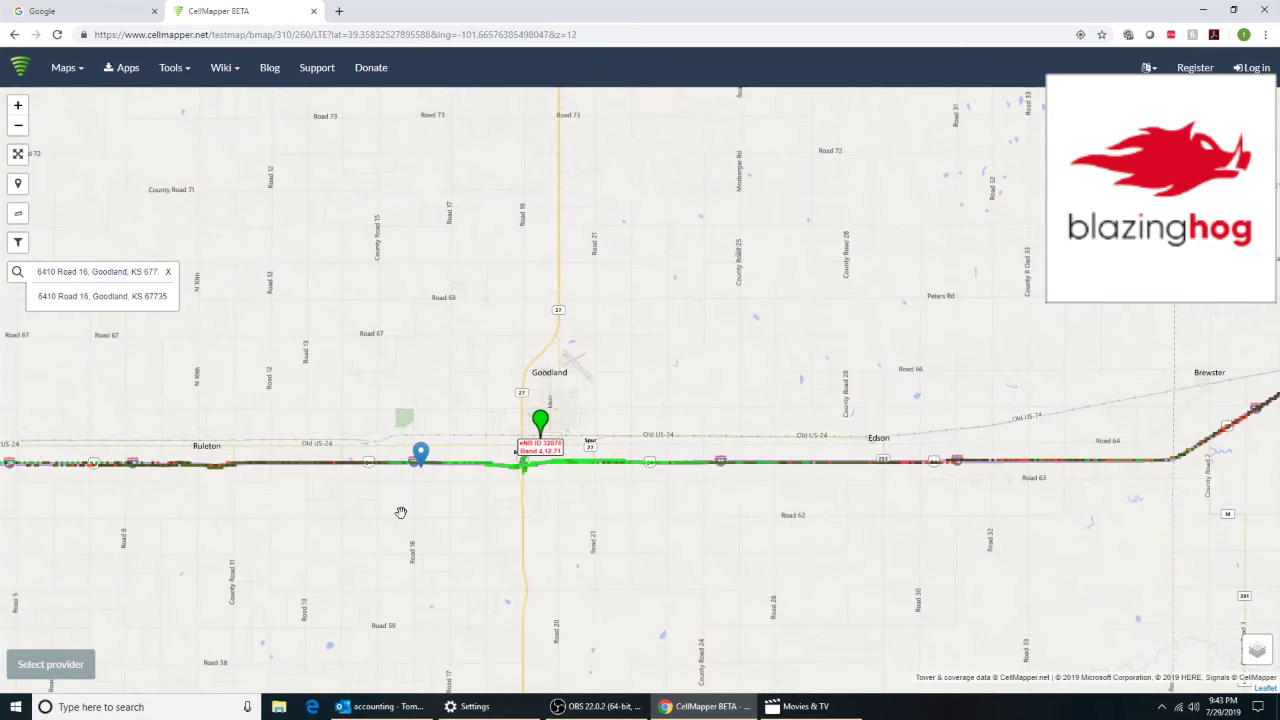
scroll(400, 513, "up", 1)
scroll(426, 416, "up", 1)
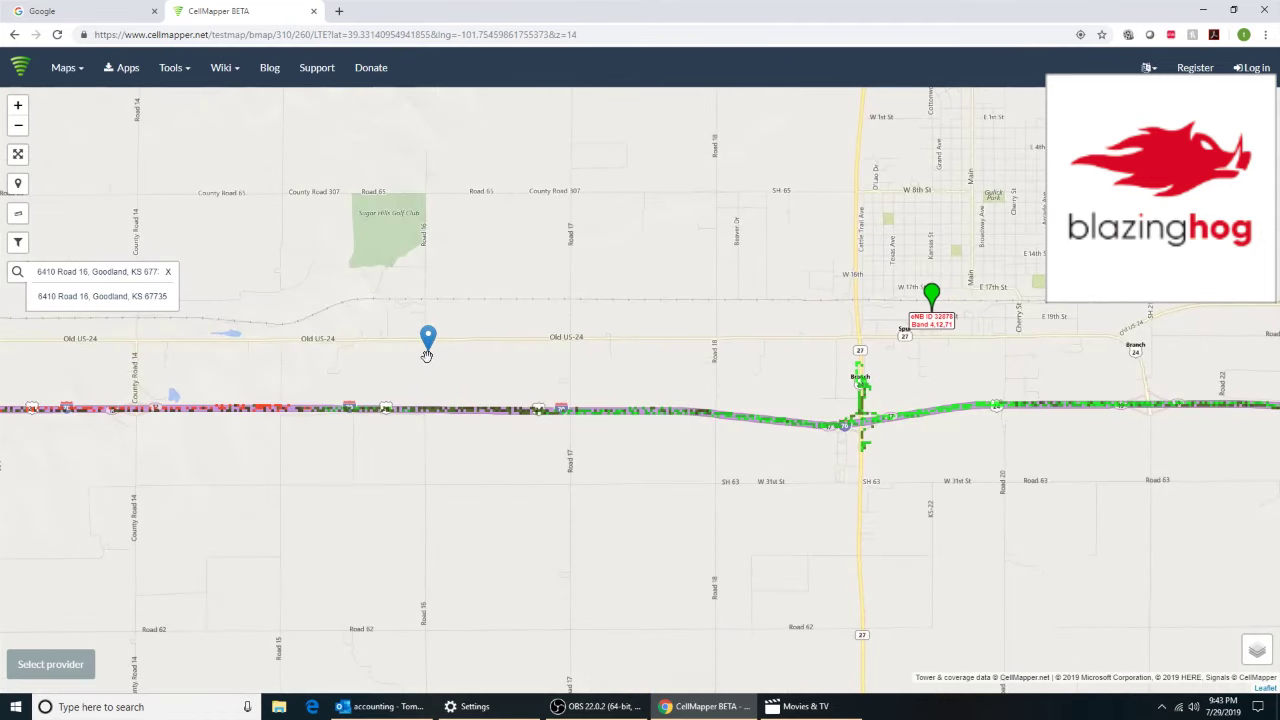
mouse_move(950, 300)
left_click(18, 213)
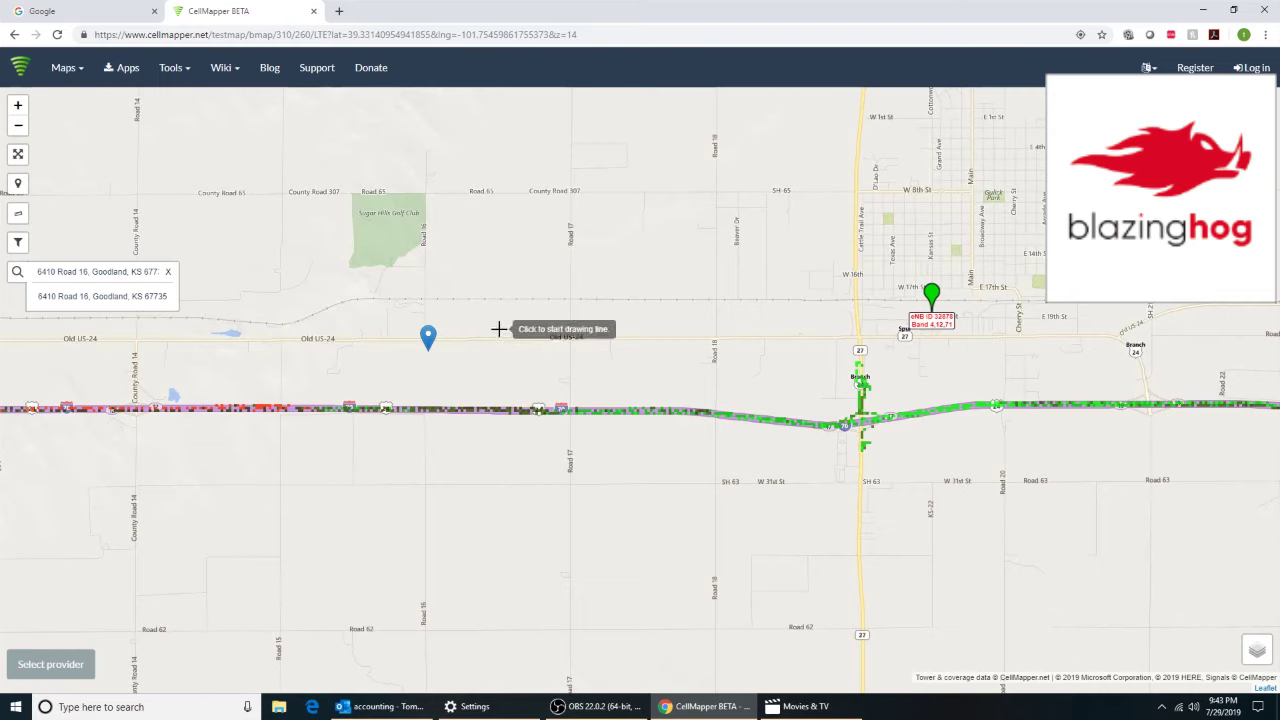
Step: Start a trial line at the address pin, dismiss the provider chooser unchanged, and cancel the line
left_click(428, 348)
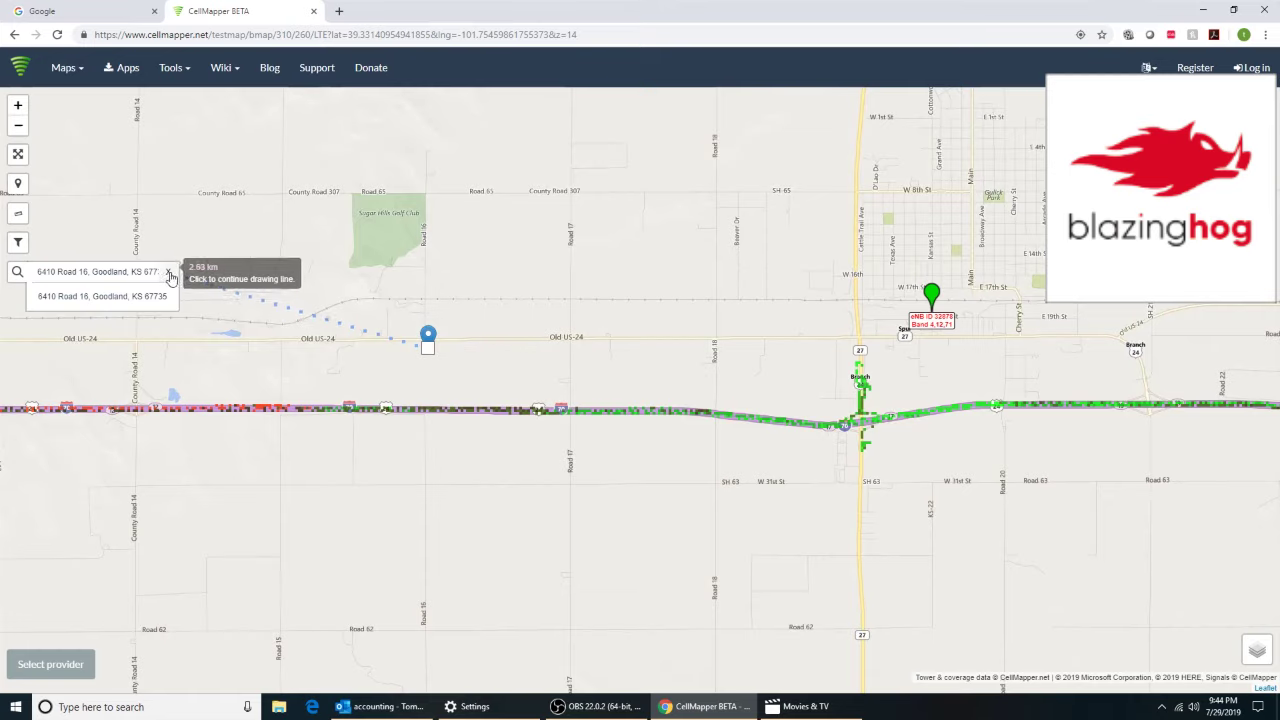
left_click(78, 677)
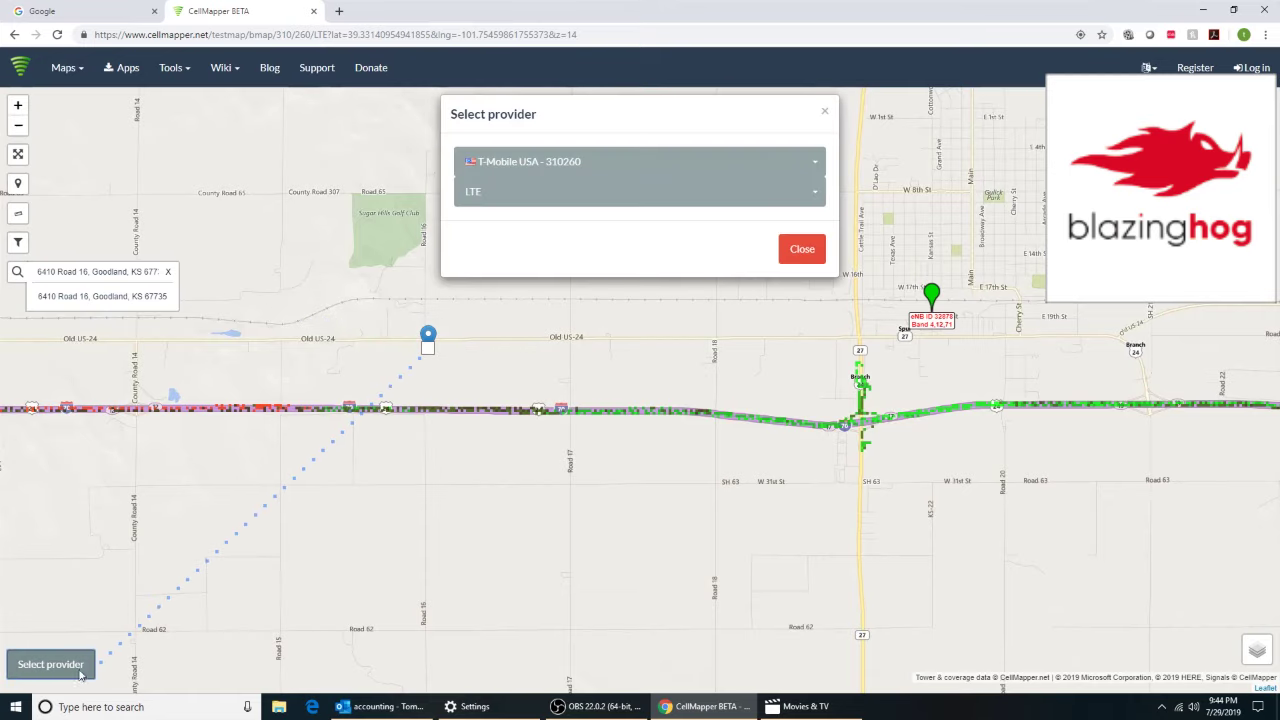
left_click(606, 163)
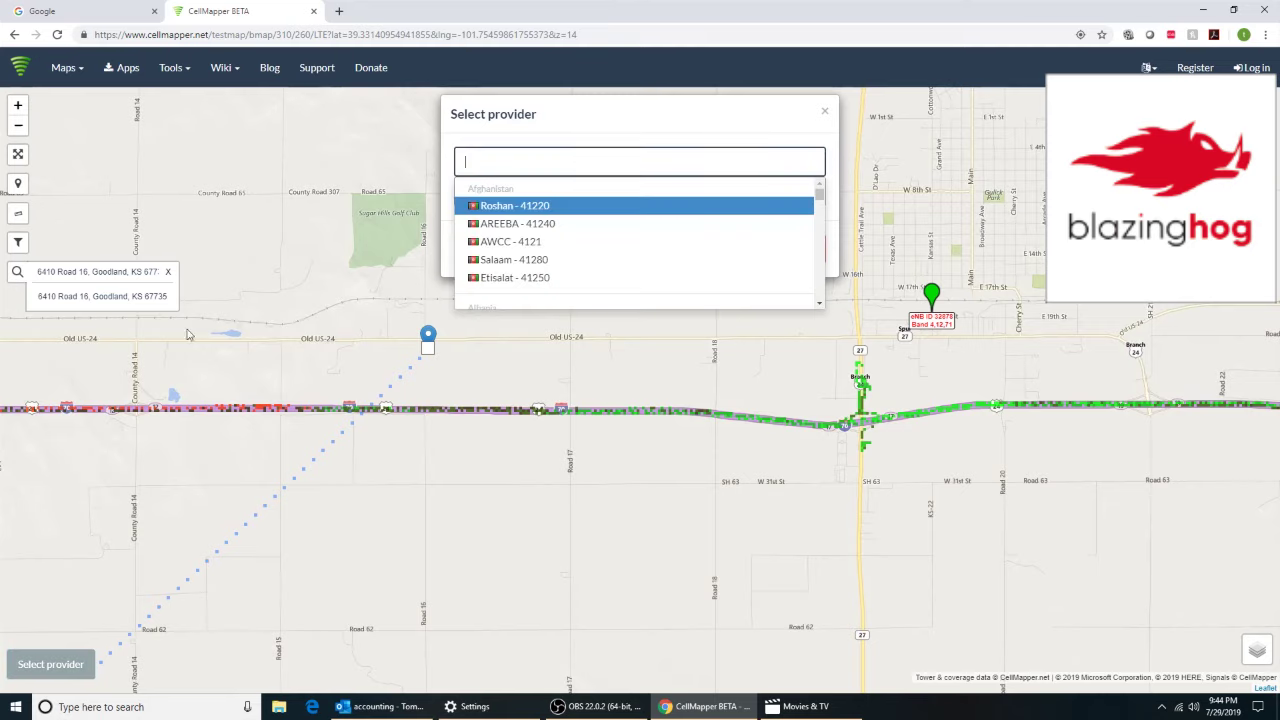
left_click(26, 210)
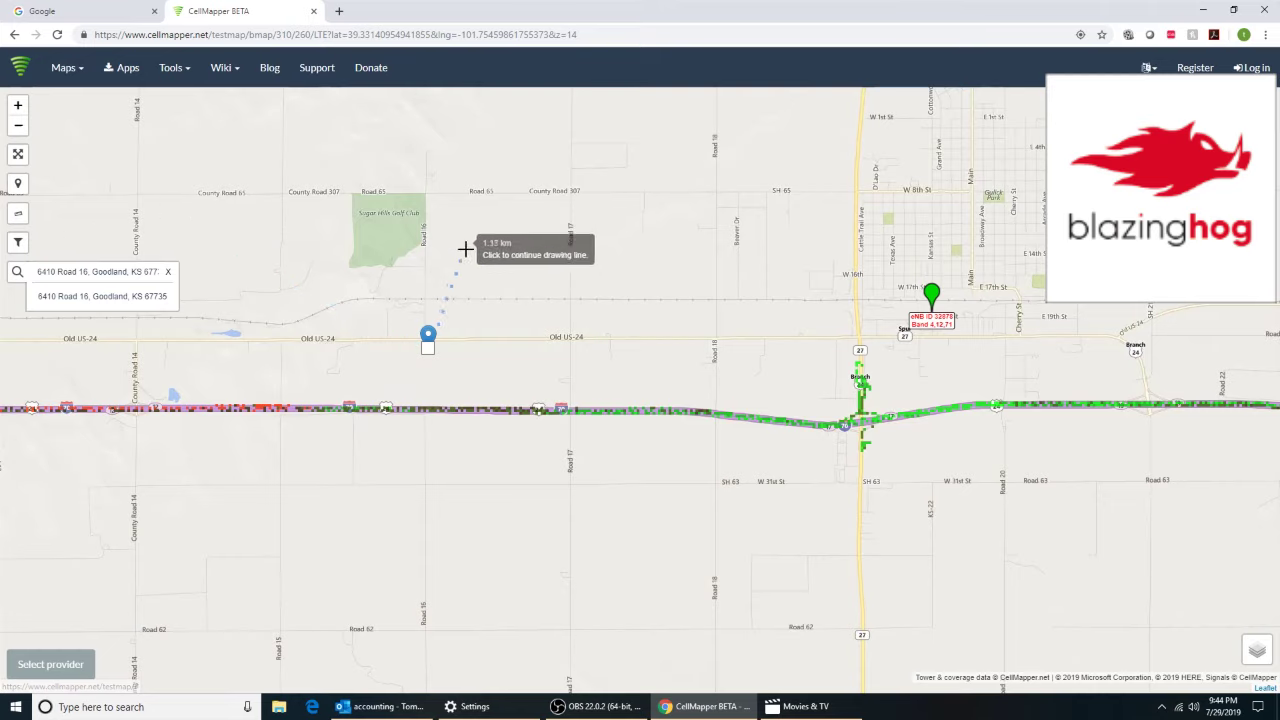
left_click(17, 213)
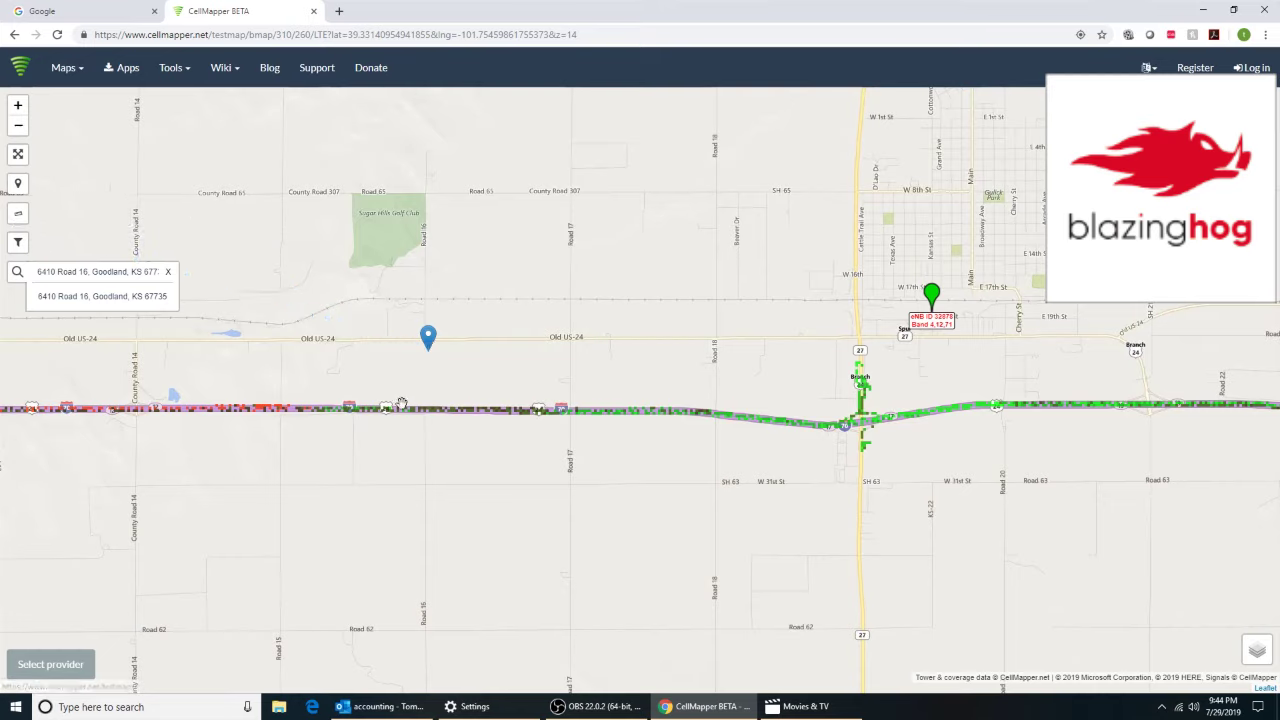
Step: Change the provider to AT&T Mobility - 310410, keeping LTE
left_click(50, 664)
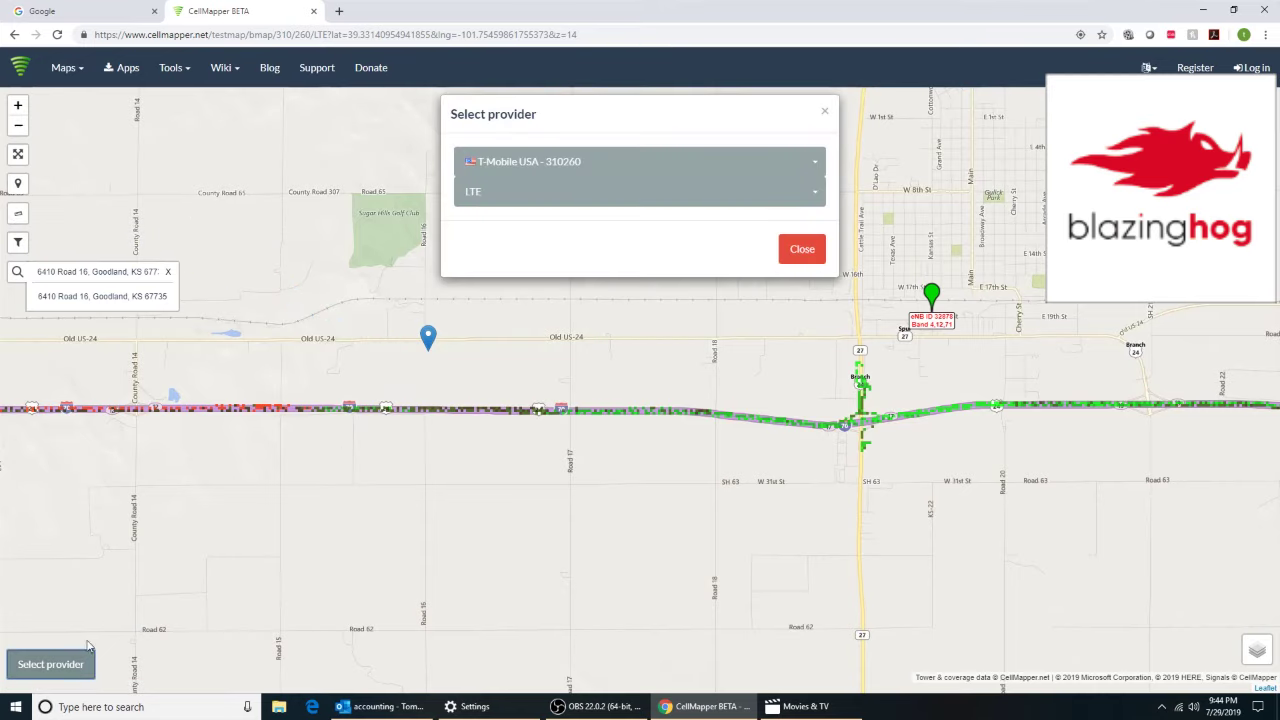
left_click(608, 164)
type("at&t")
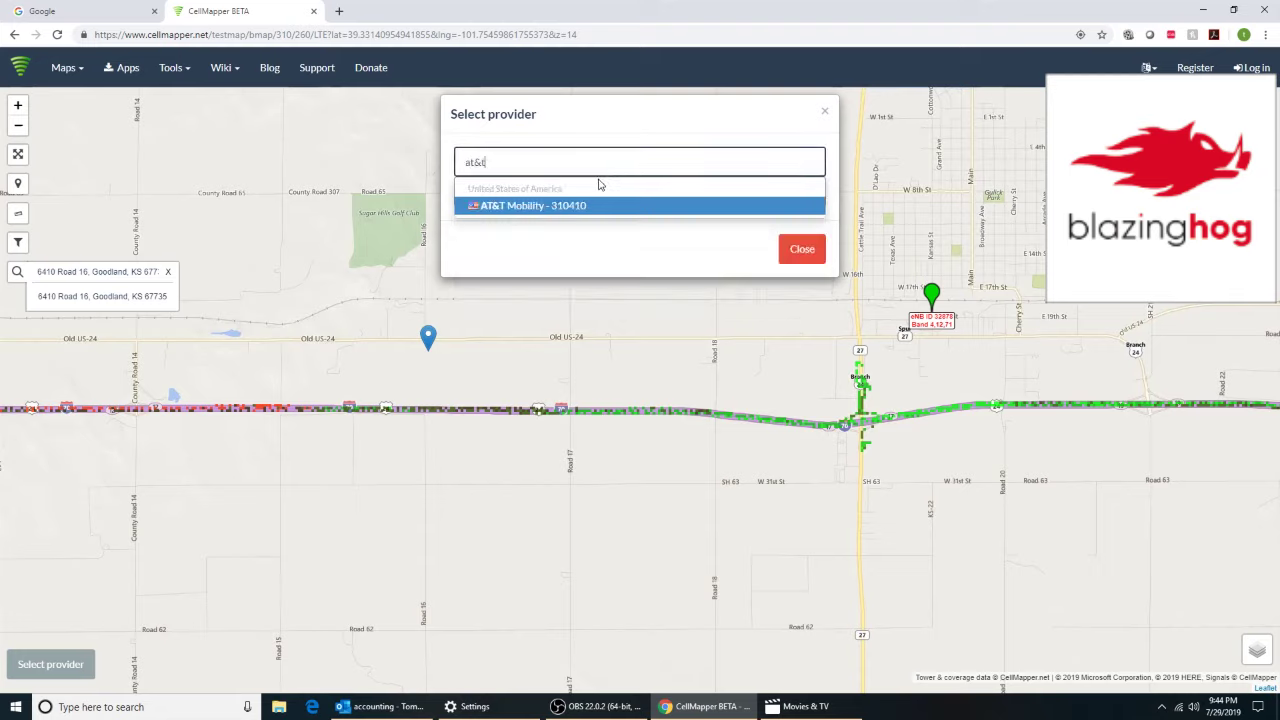
left_click(600, 206)
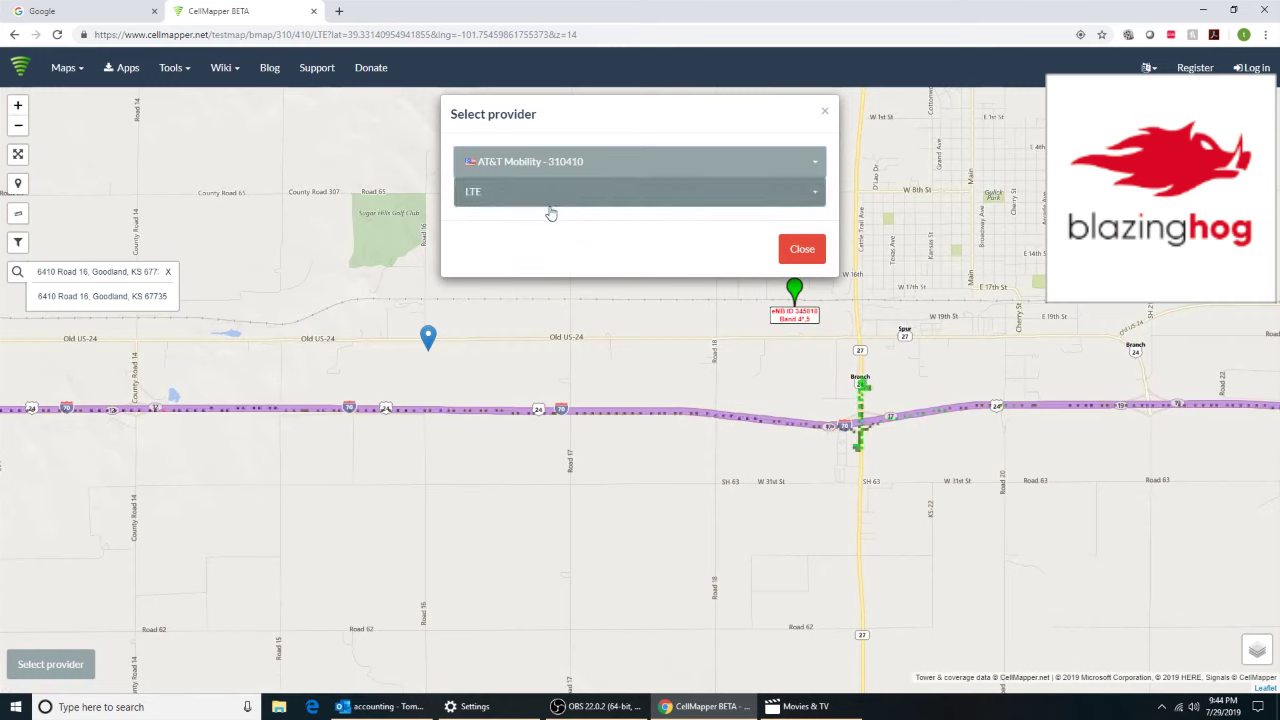
left_click(803, 249)
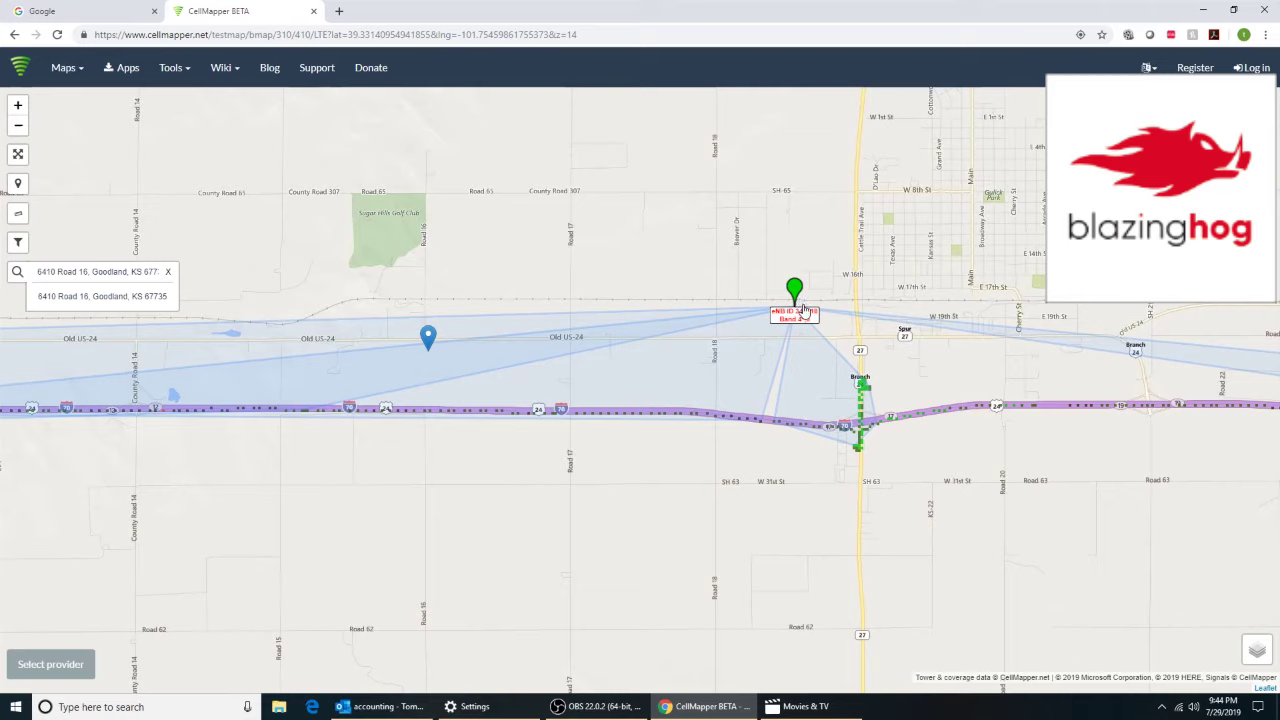
Step: Choose the Bing Hybrid option in the bottom-right map layers control
mouse_move(1257, 652)
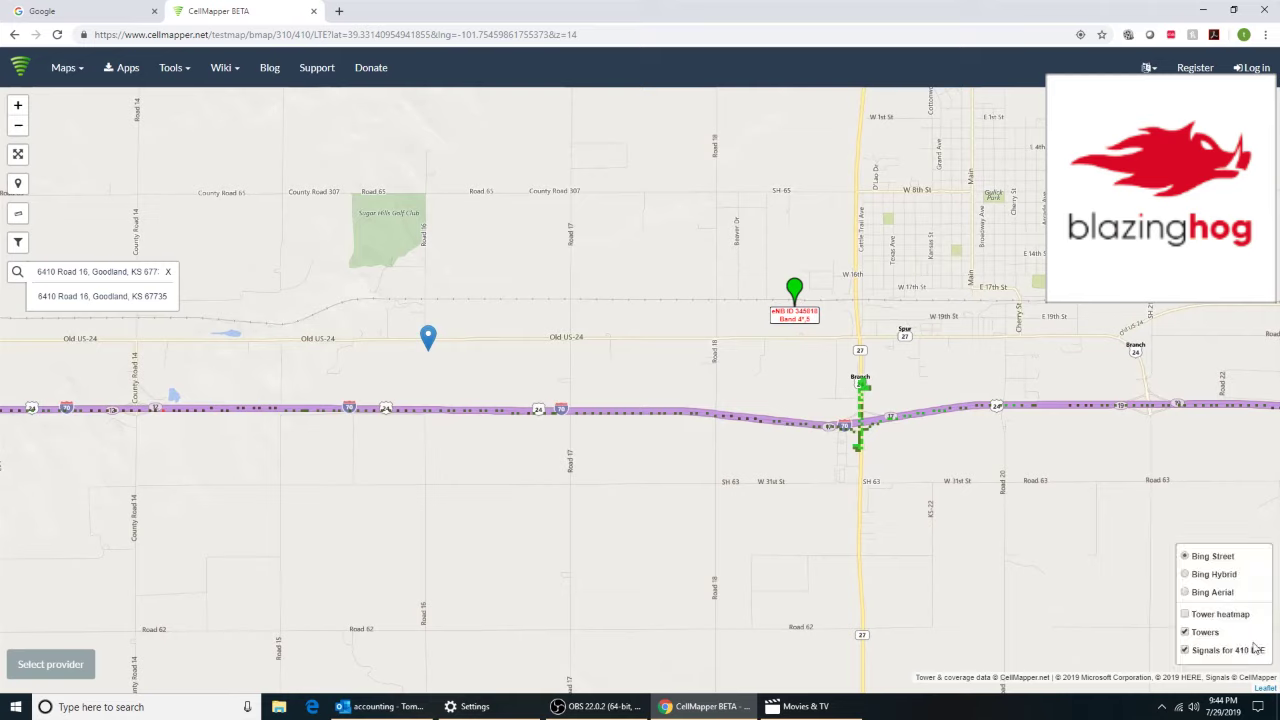
left_click(1186, 575)
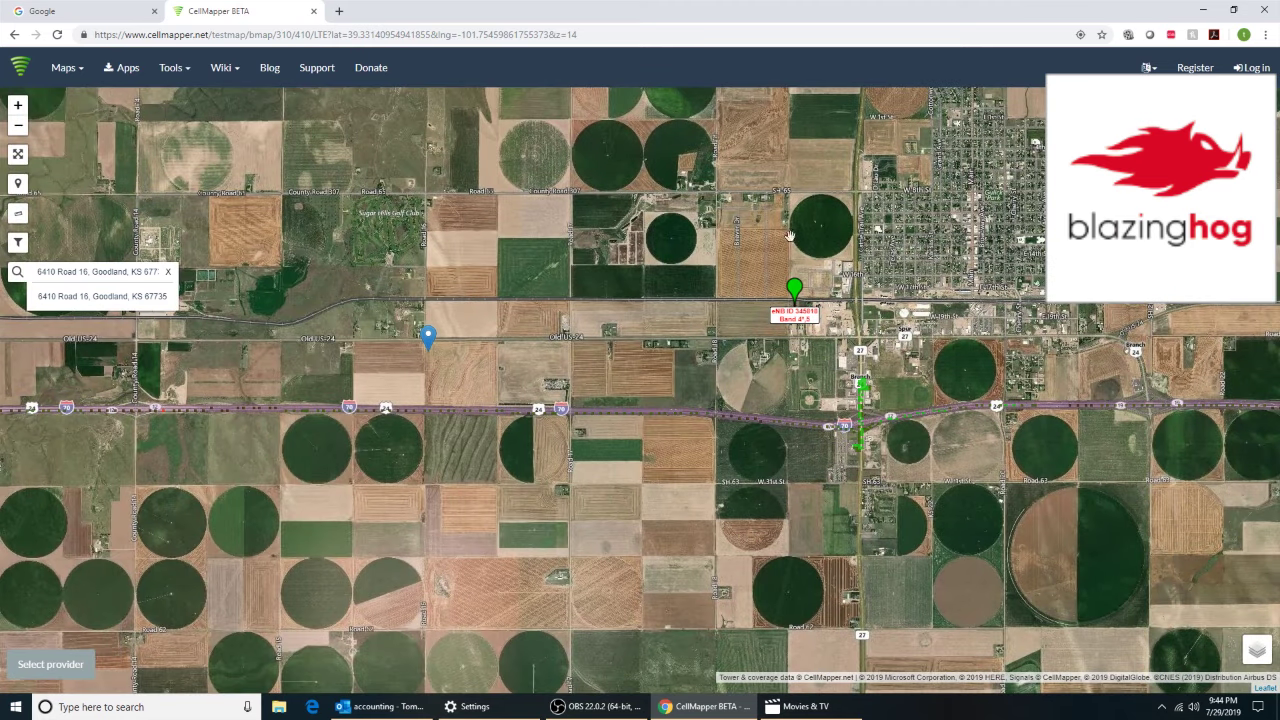
Step: Zoom in on the green AT&T tower near Goodland, then zoom out to see the regional tower chain
scroll(808, 310, "up", 1)
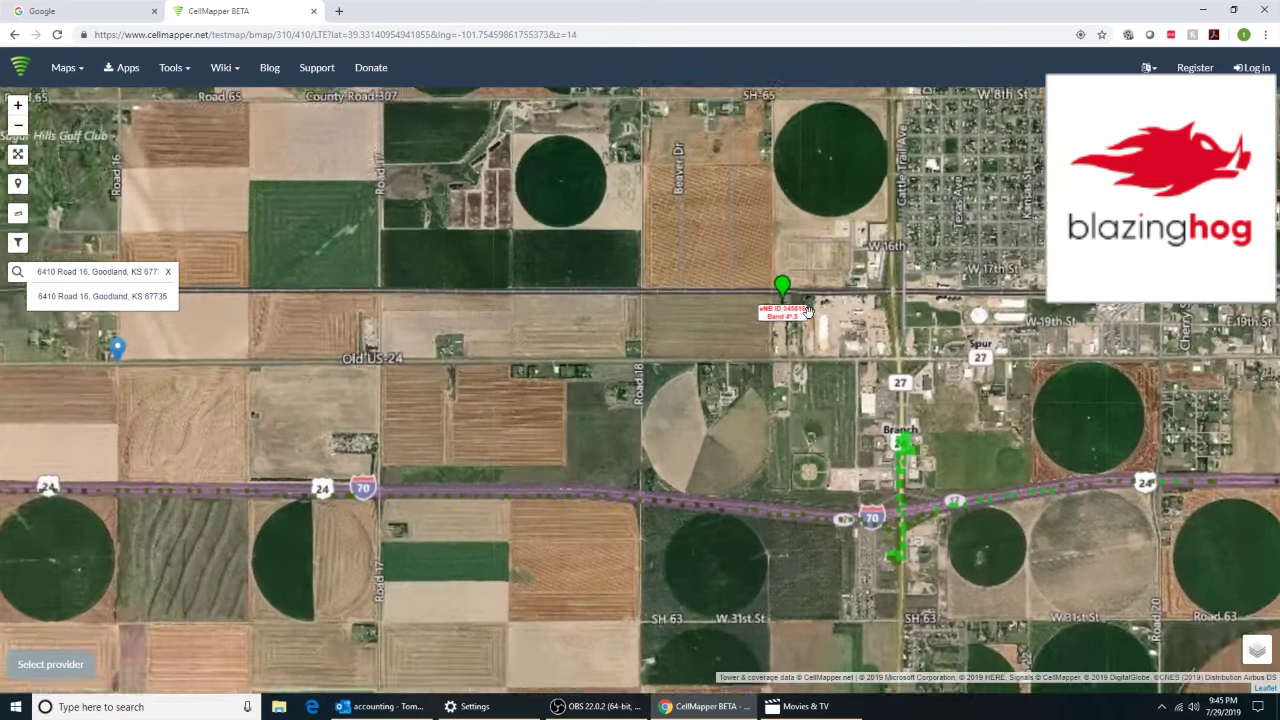
scroll(808, 310, "up", 1)
scroll(750, 259, "up", 1)
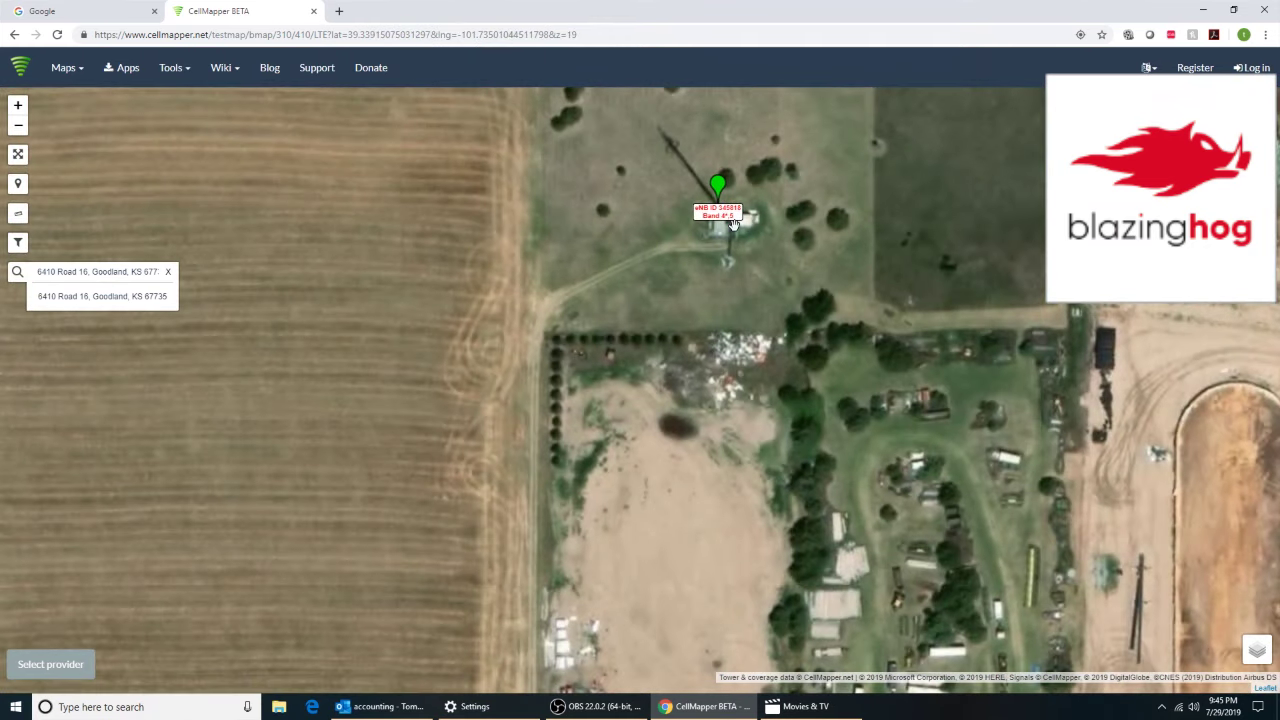
scroll(733, 222, "down", 3)
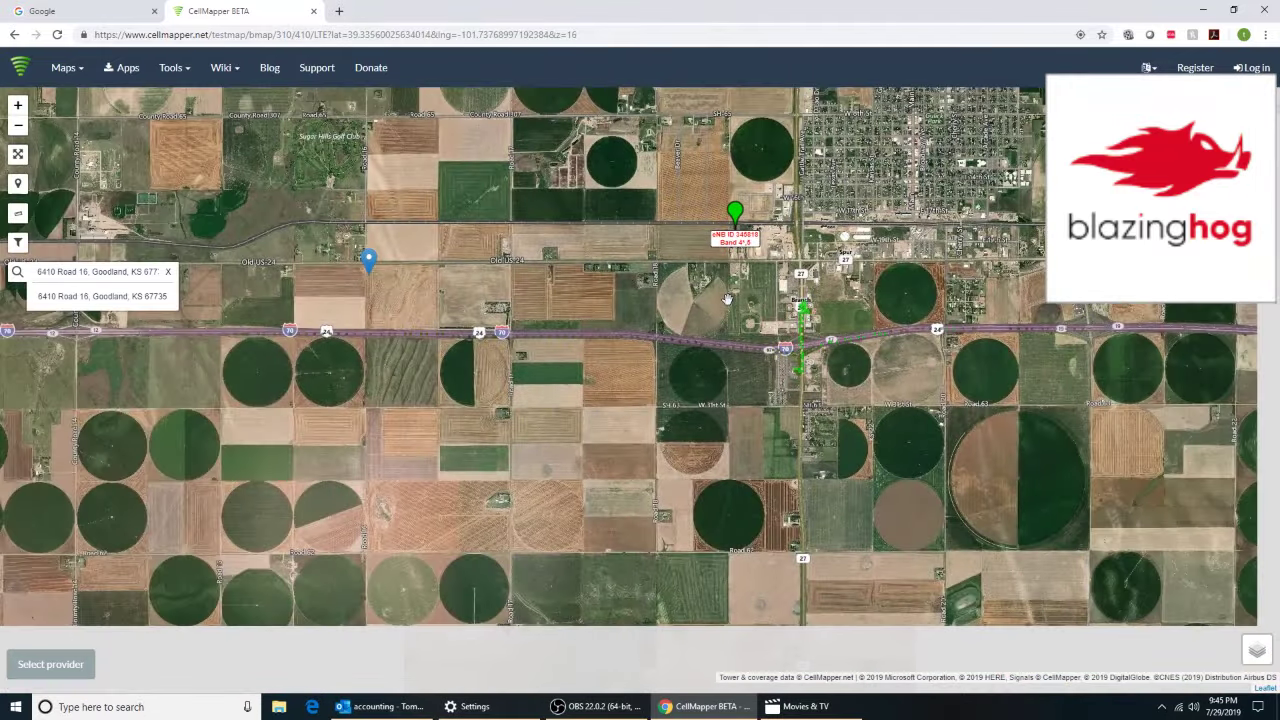
scroll(728, 300, "down", 3)
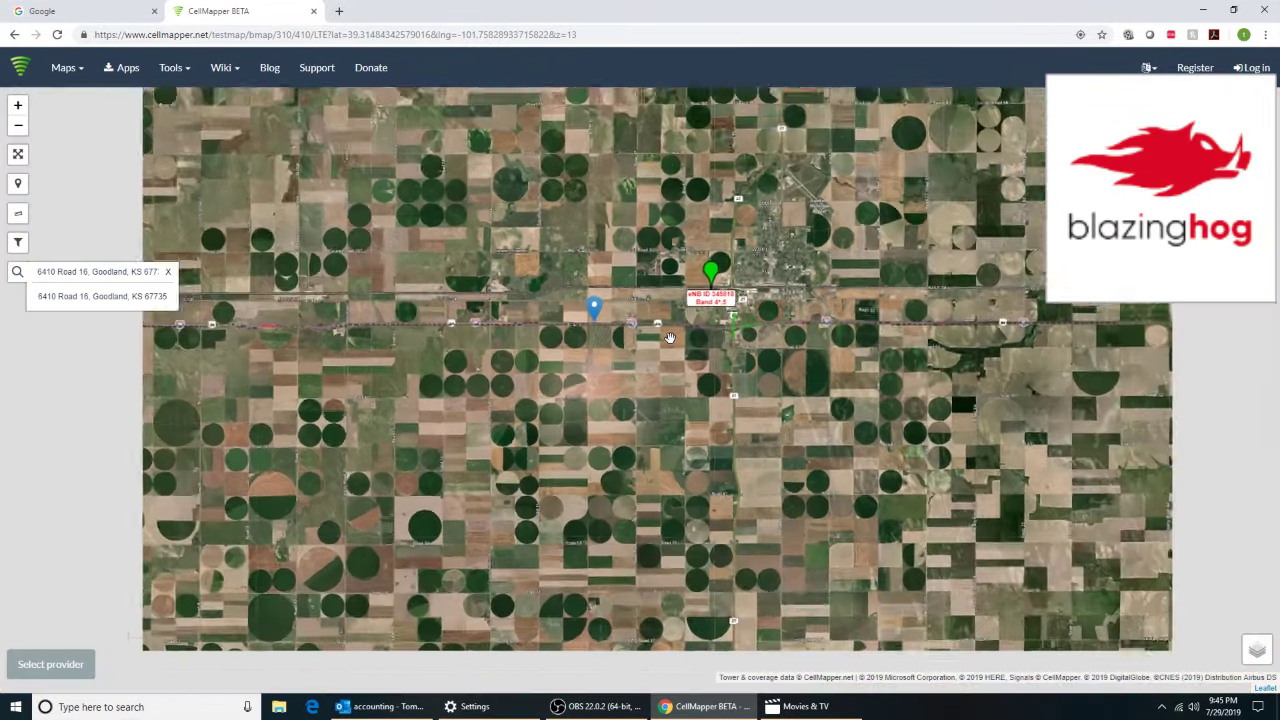
scroll(670, 337, "down", 1)
scroll(676, 390, "down", 1)
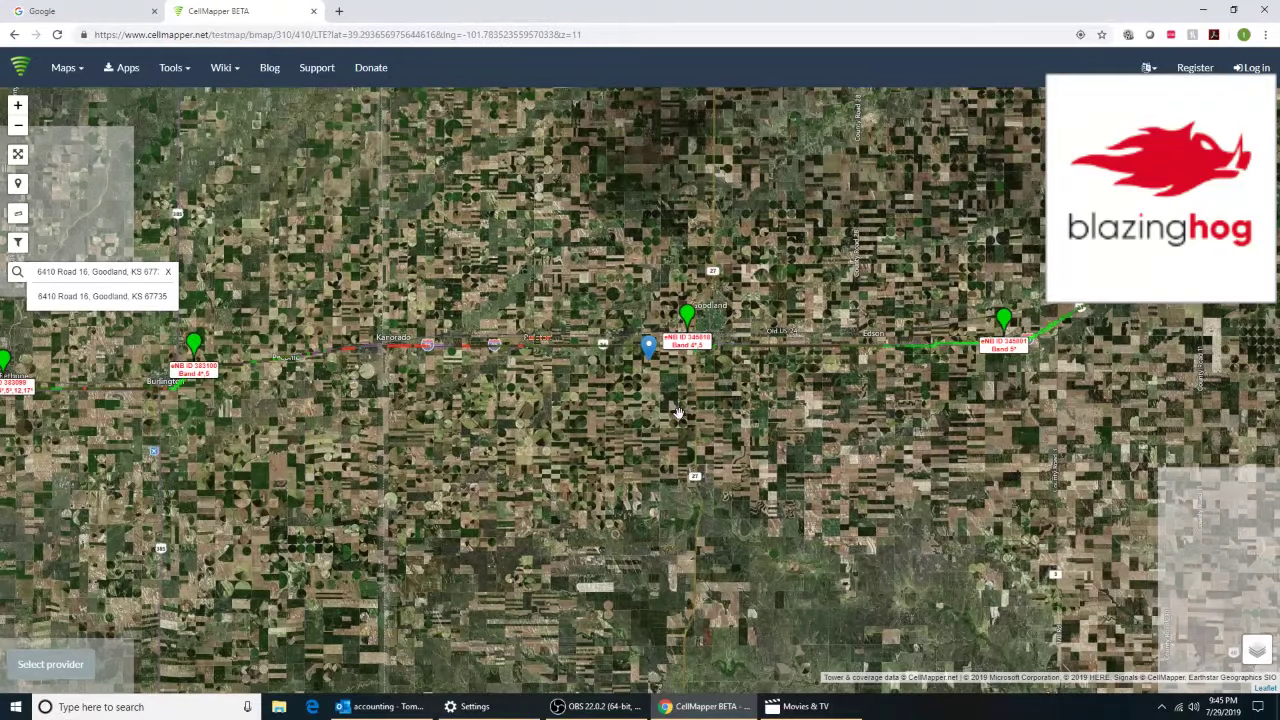
scroll(678, 412, "down", 1)
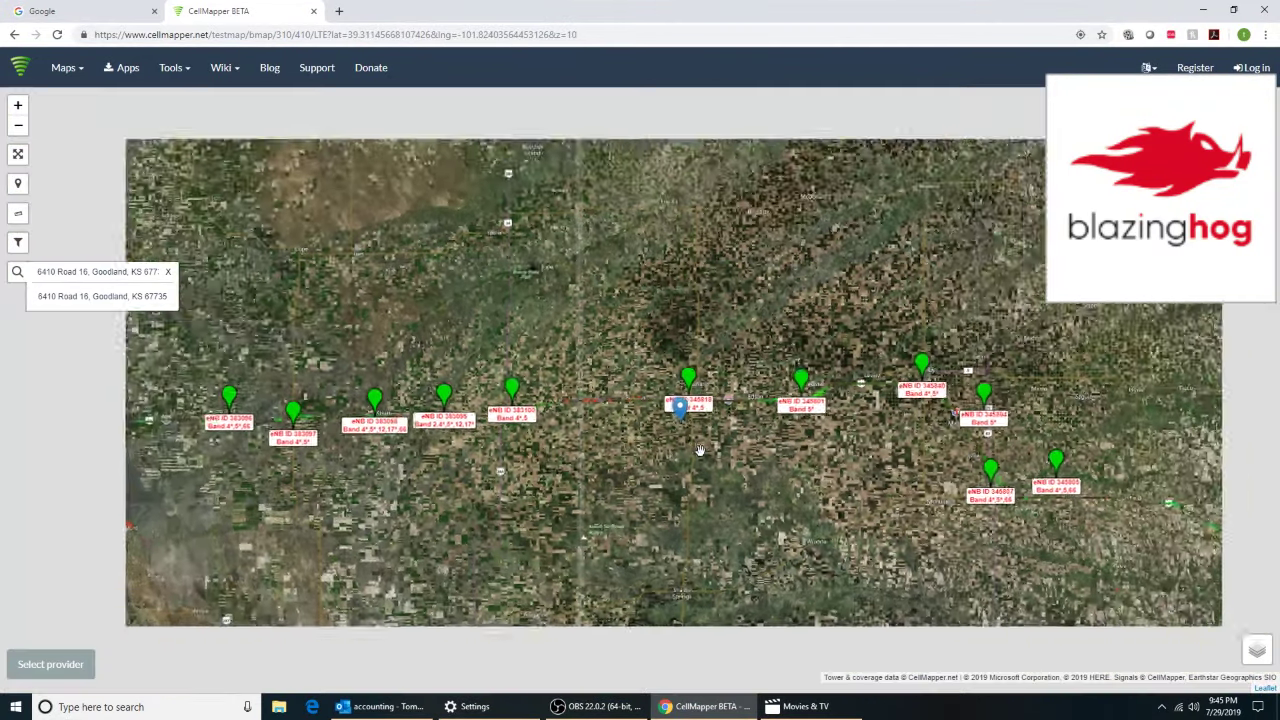
scroll(700, 450, "down", 1)
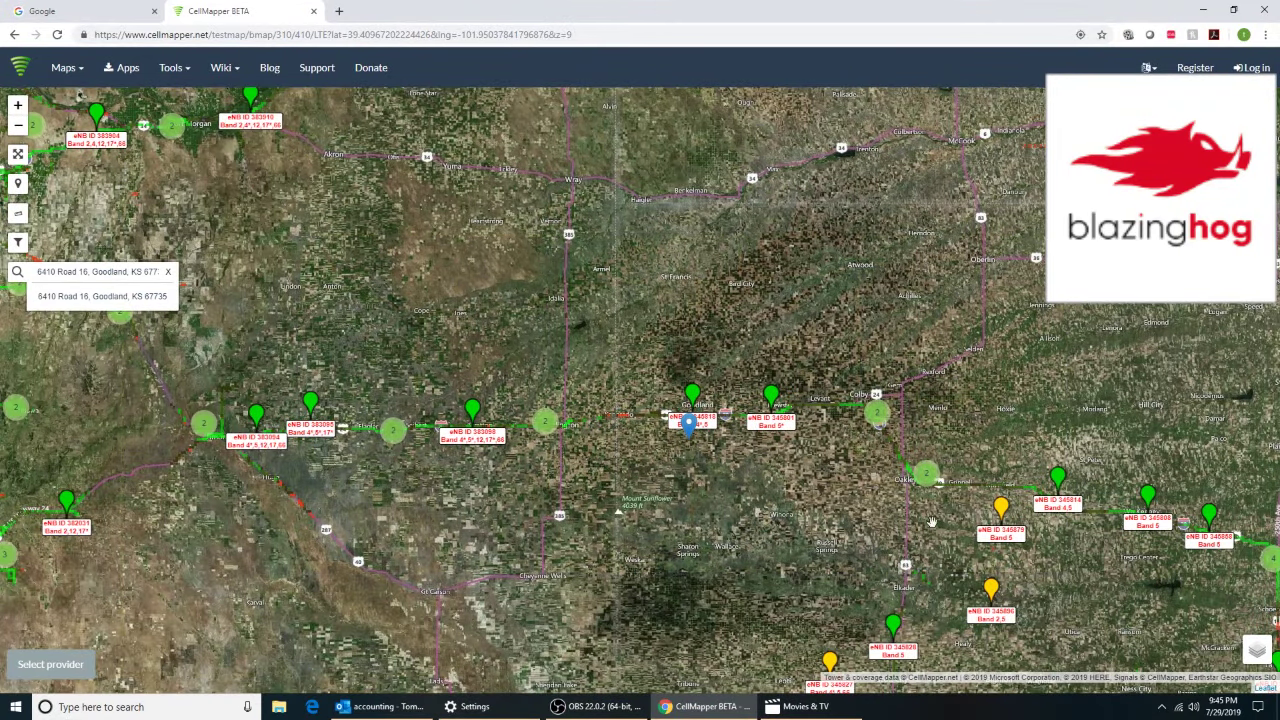
Step: Pan southeast to the distant yellow AT&T tower and zoom in and back out on it
left_click_drag(983, 565, 685, 374)
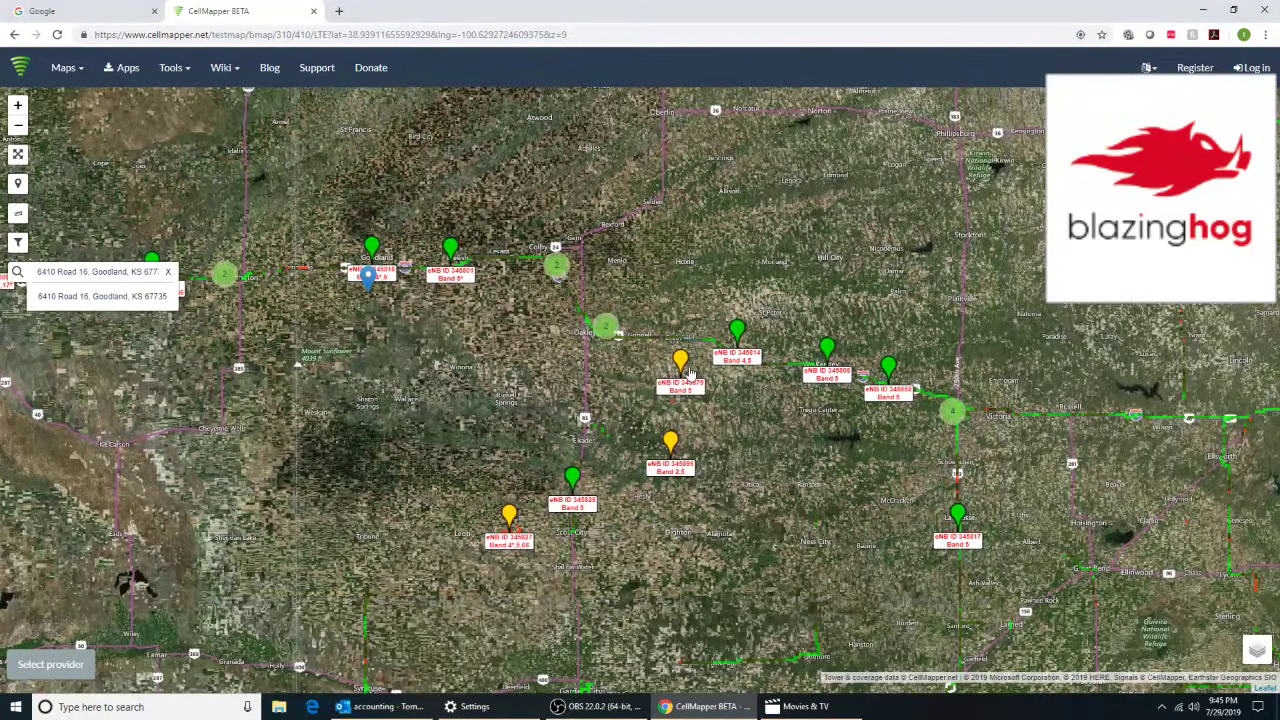
scroll(685, 374, "up", 1)
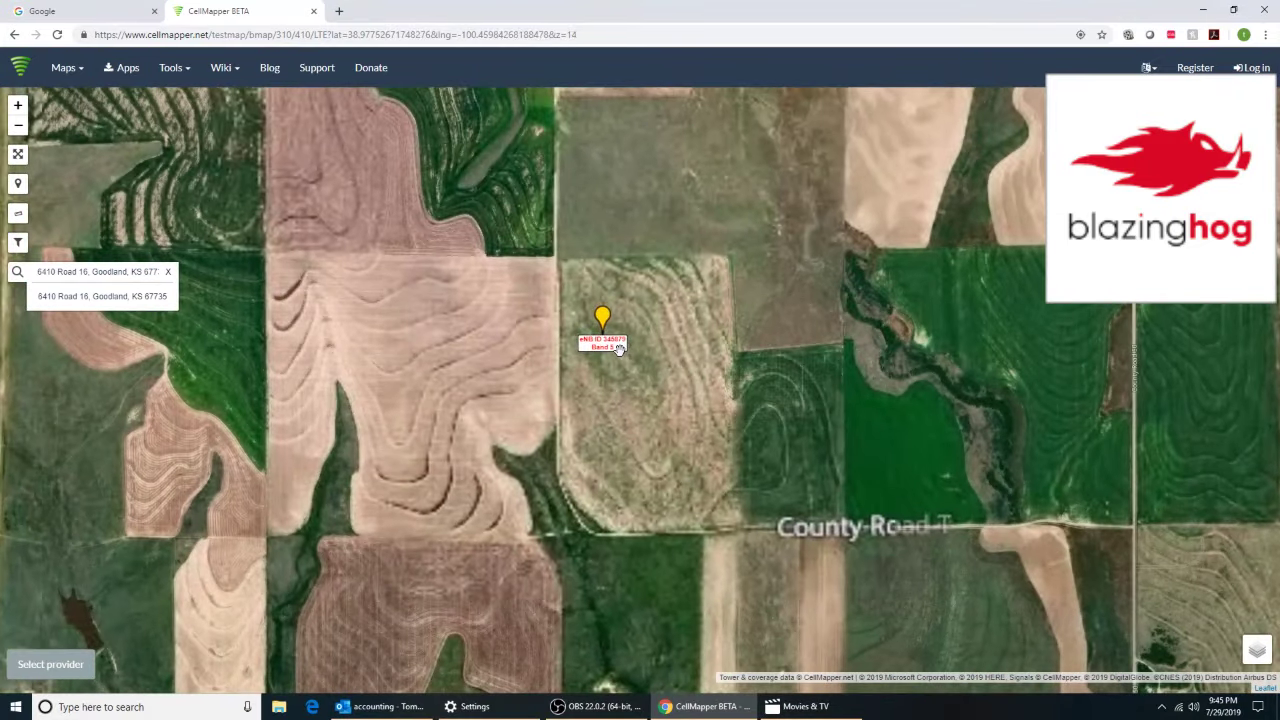
scroll(619, 348, "up", 2)
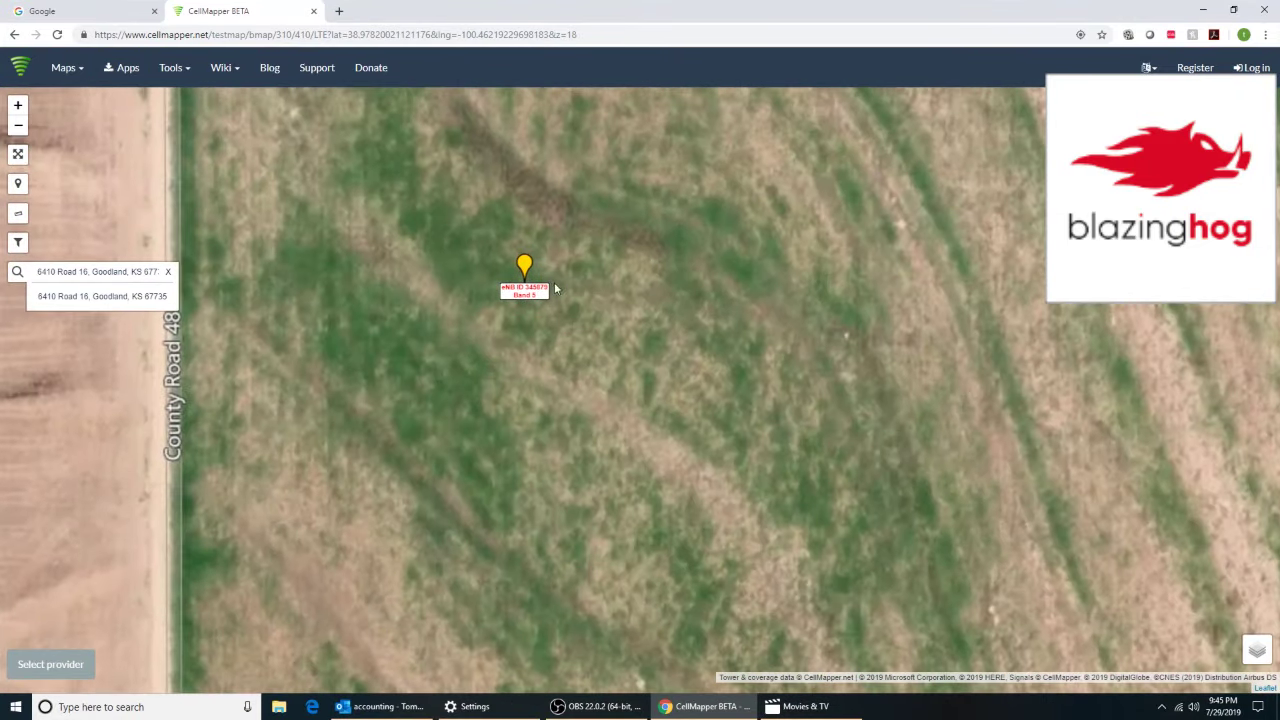
scroll(553, 281, "up", 1)
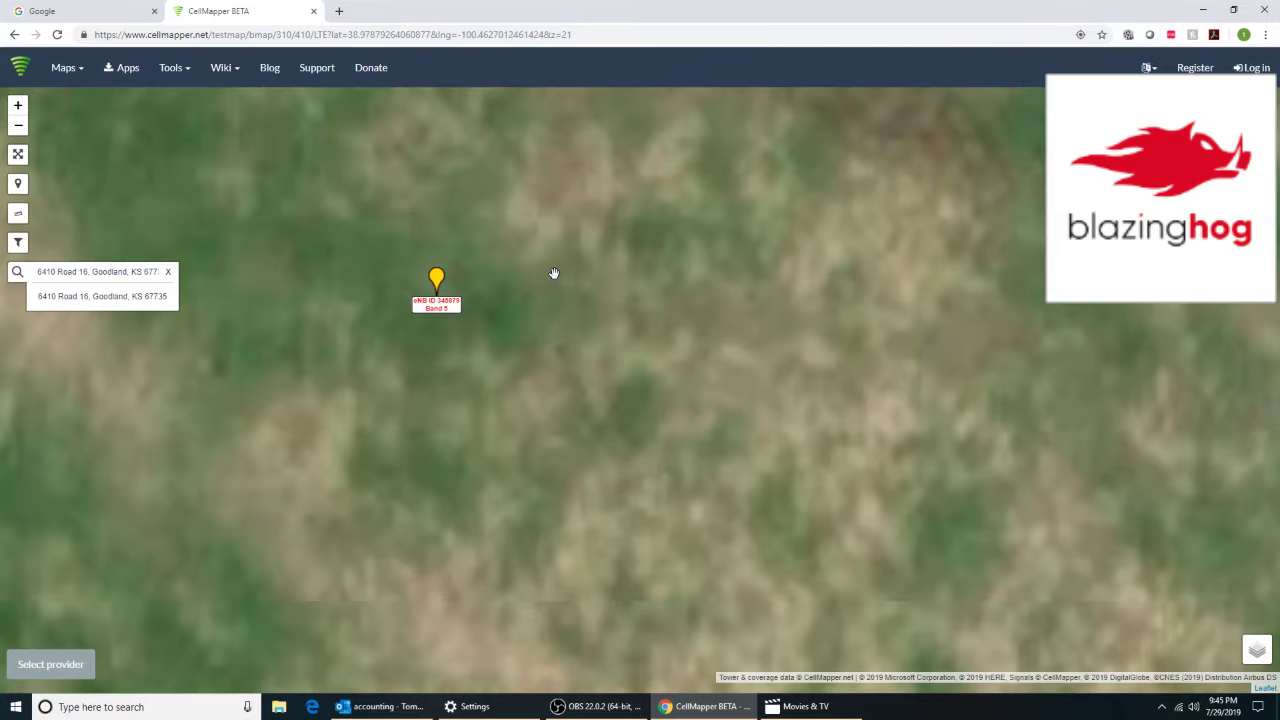
scroll(540, 272, "down", 1)
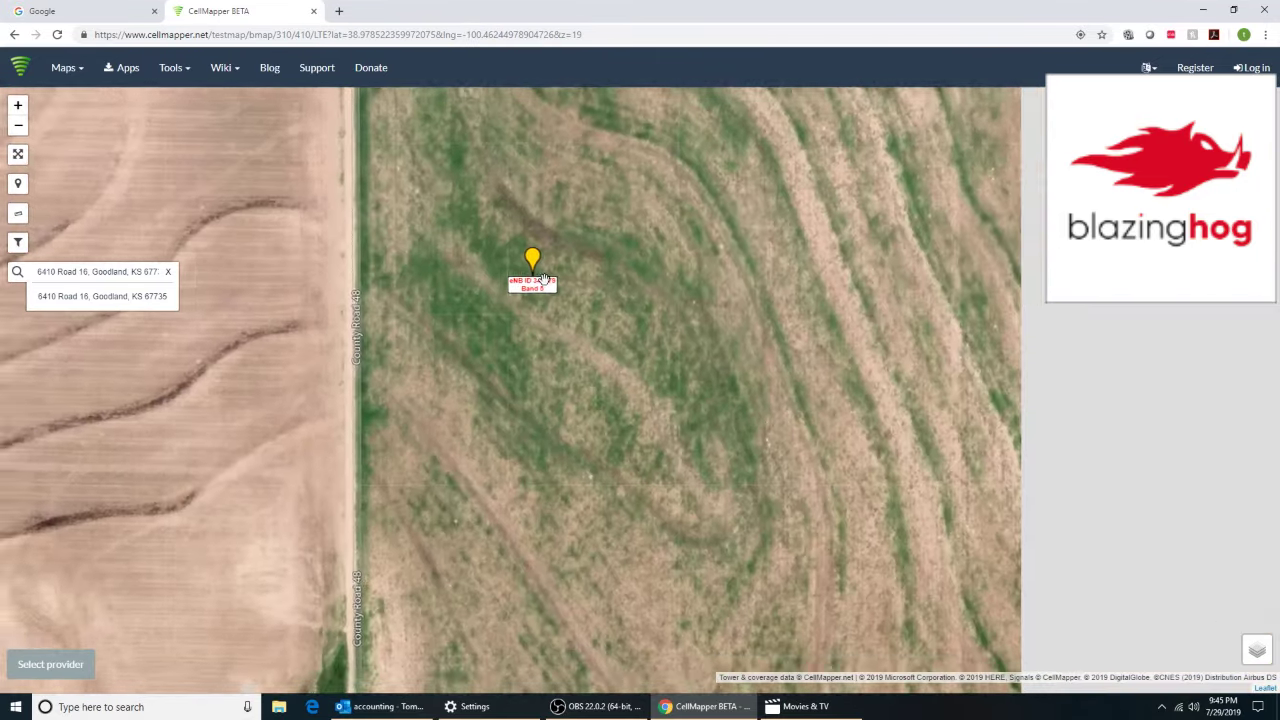
scroll(552, 291, "down", 3)
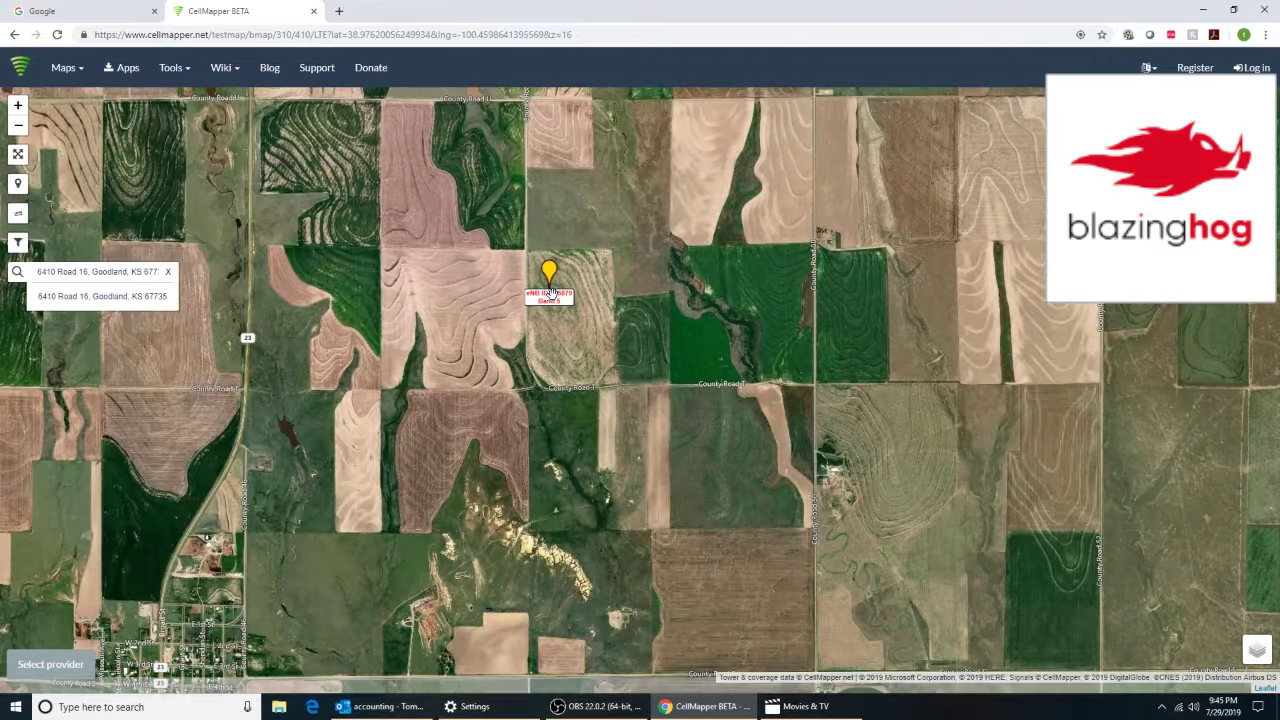
scroll(555, 300, "down", 2)
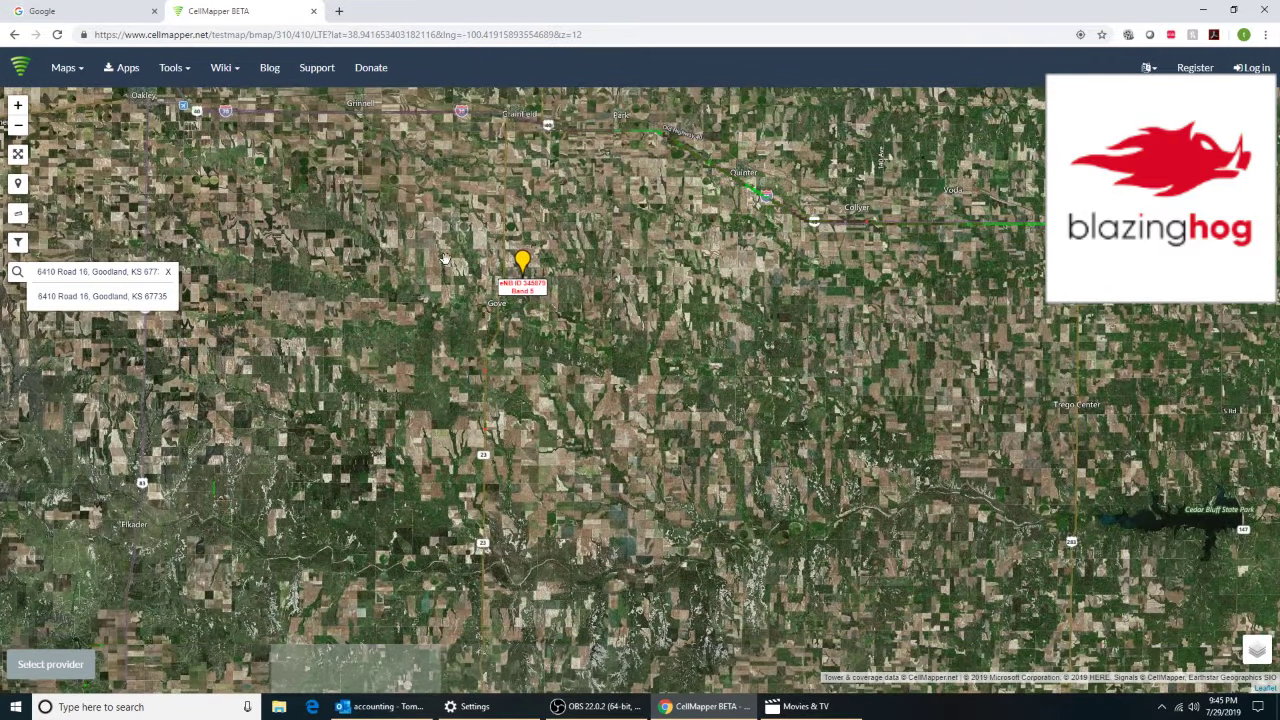
Step: Pan and zoom back to Goodland so the address pin and tower eNB 345818 show
left_click_drag(445, 258, 565, 370)
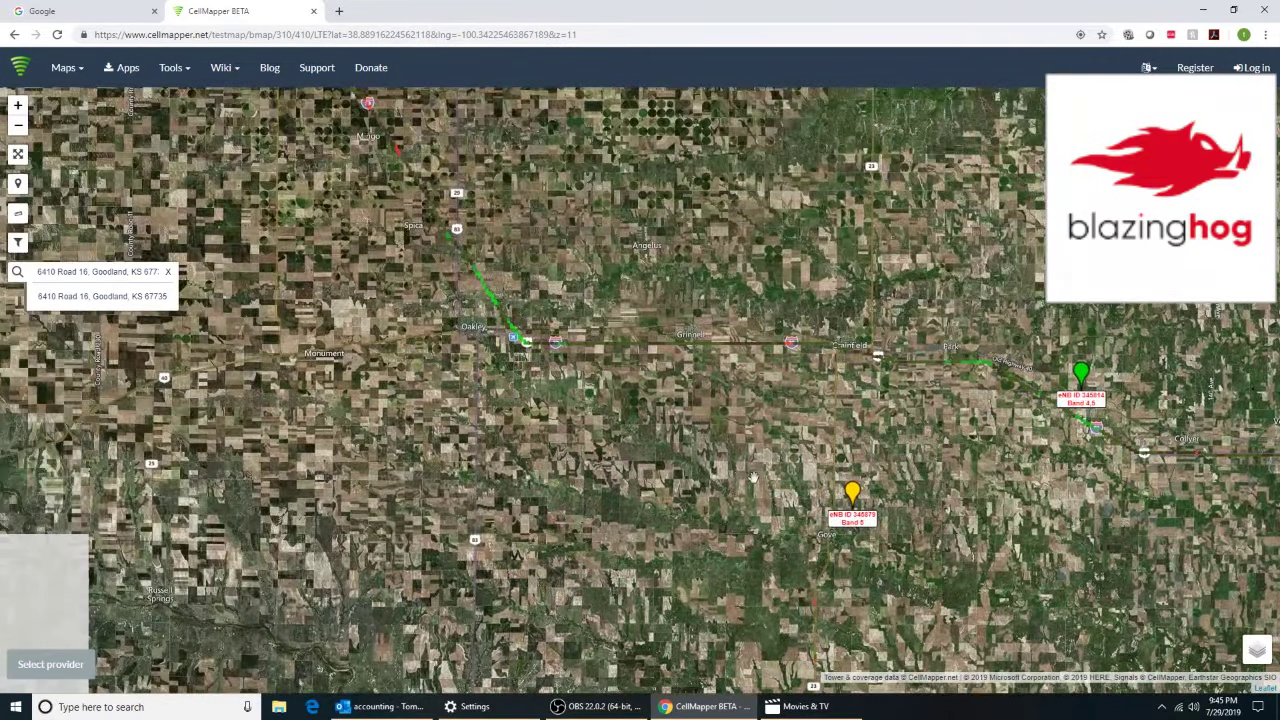
scroll(565, 365, "down", 1)
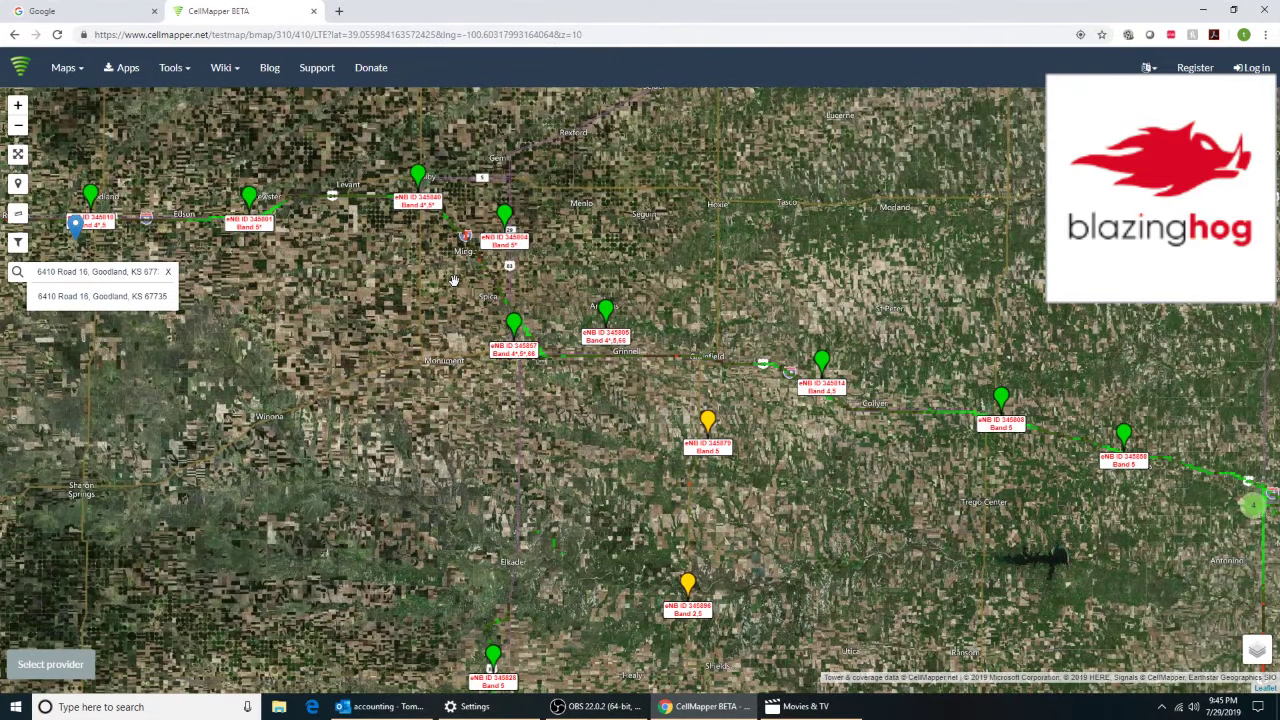
mouse_move(155, 222)
left_mouse_down()
mouse_move(223, 220)
mouse_move(514, 274)
left_mouse_up()
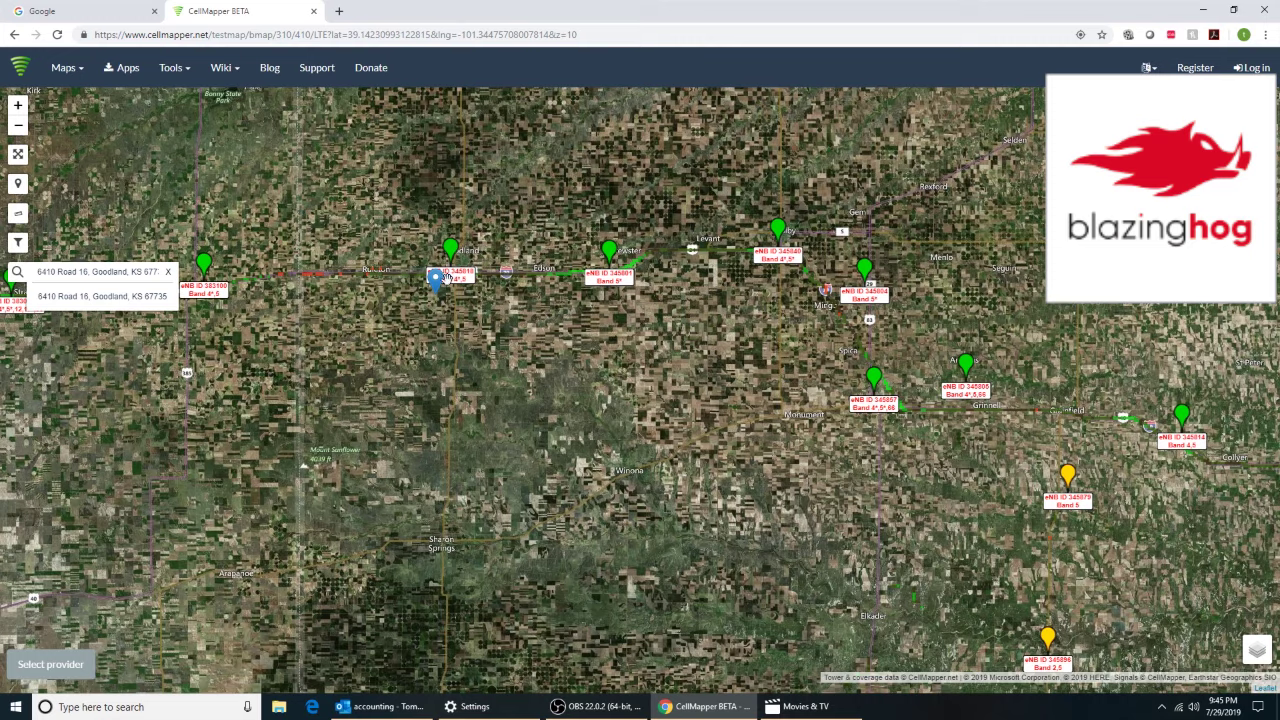
scroll(452, 268, "up", 2)
scroll(458, 243, "up", 1)
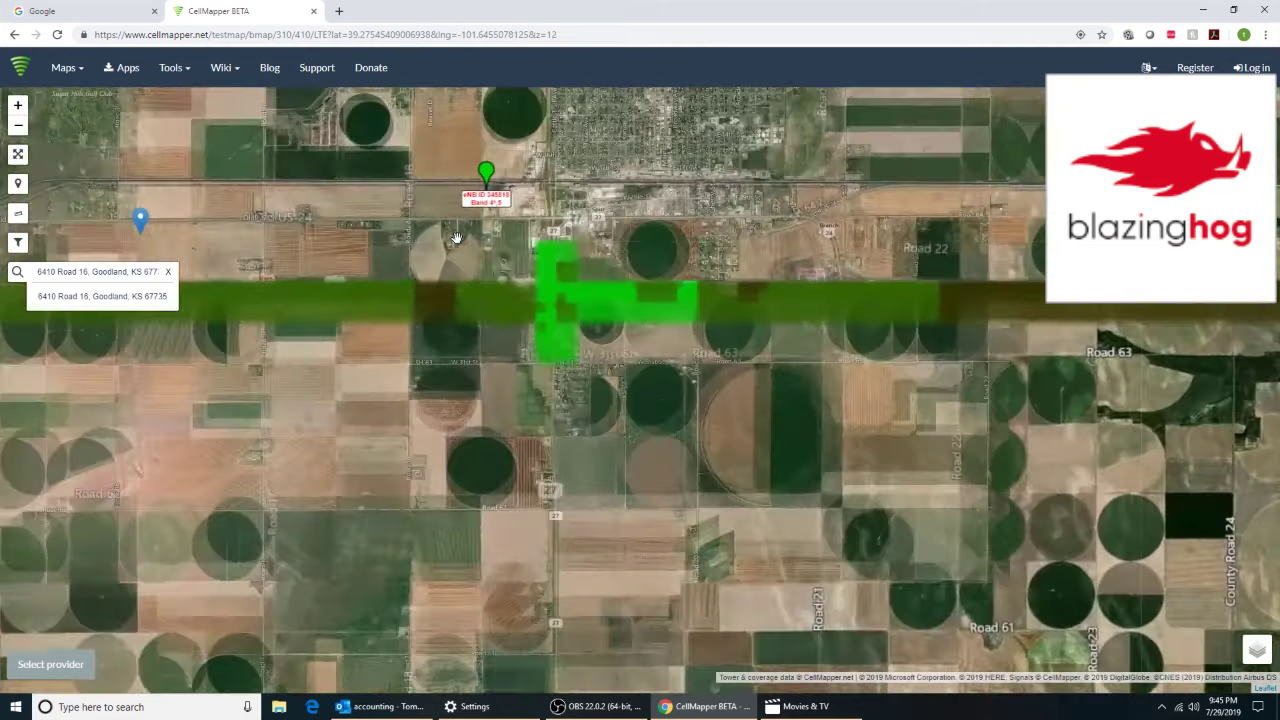
Step: Anchor a measuring line at the Goodland address pin, heading toward AT&T tower 345818
scroll(329, 148, "up", 1)
left_click(18, 213)
left_click(278, 257)
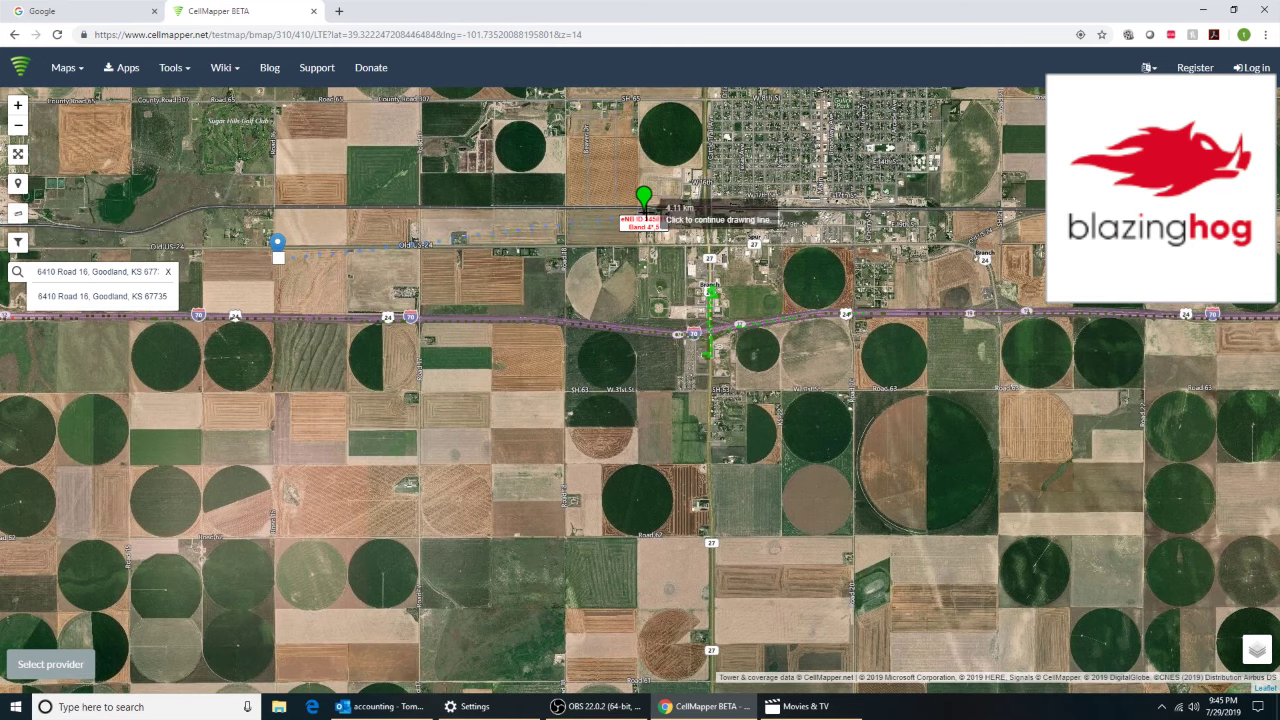